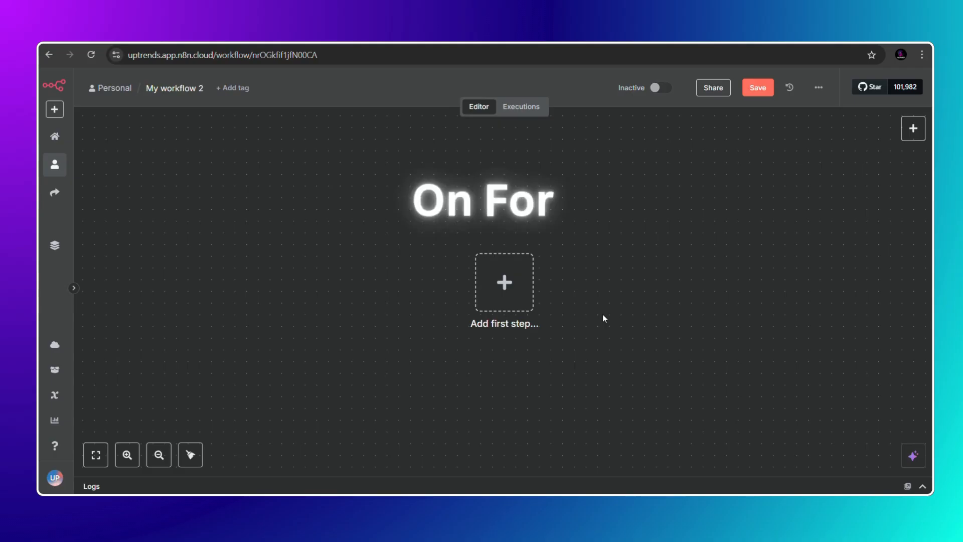
# Add an n8n Form trigger for new form submissions as the workflow's first step
pyautogui.click(511, 300)
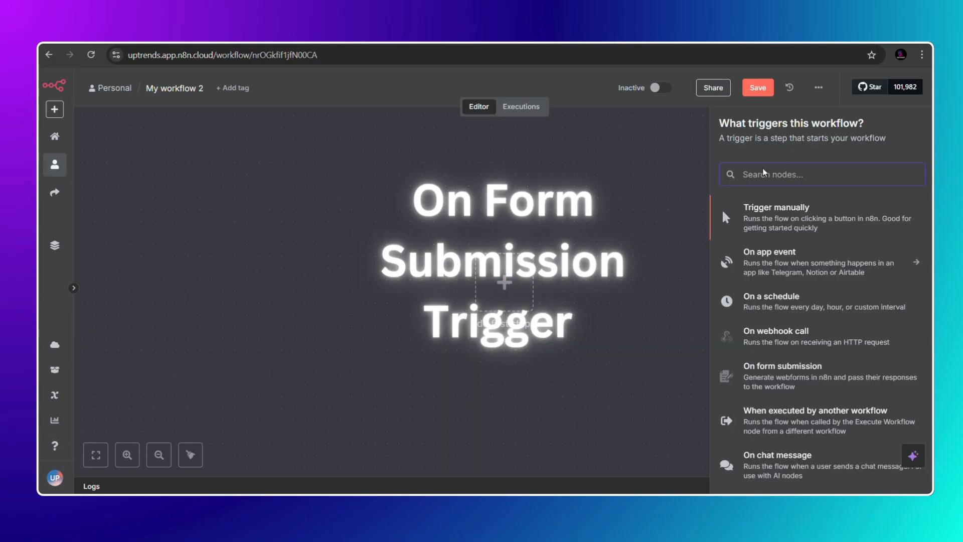
pyautogui.write('form')
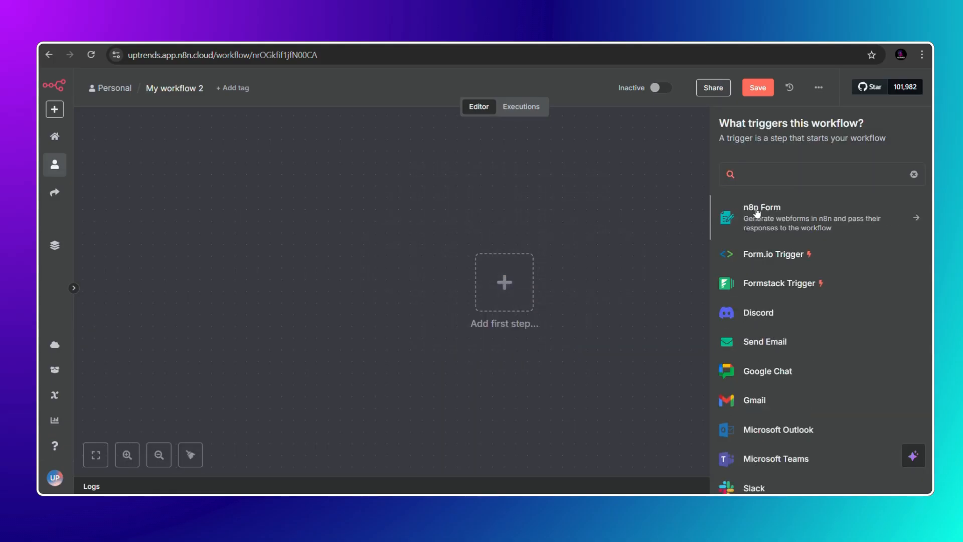
pyautogui.click(758, 213)
pyautogui.click(742, 208)
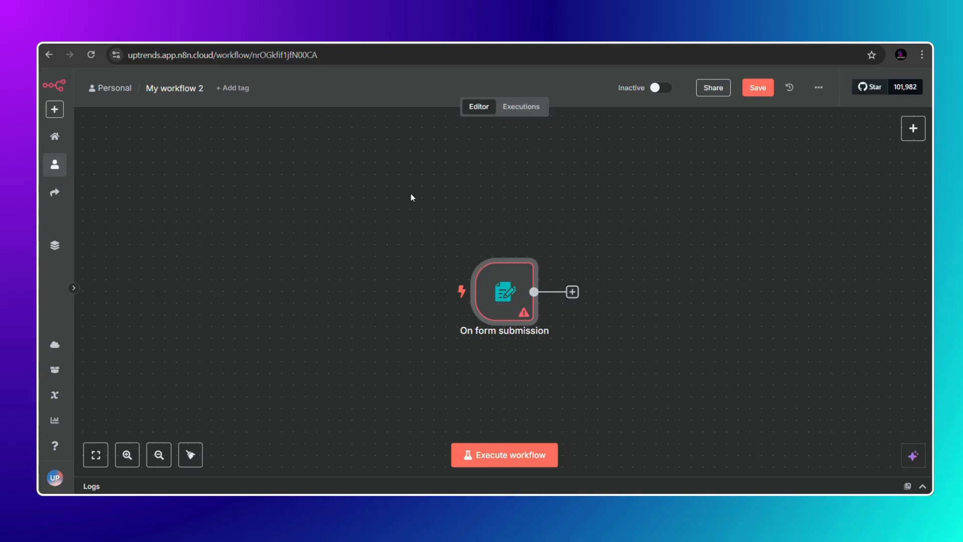
# Title the trigger's form "Uptrends Hotel Room Booking Form" and describe it as "What room do you like?"
pyautogui.moveTo(513, 306)
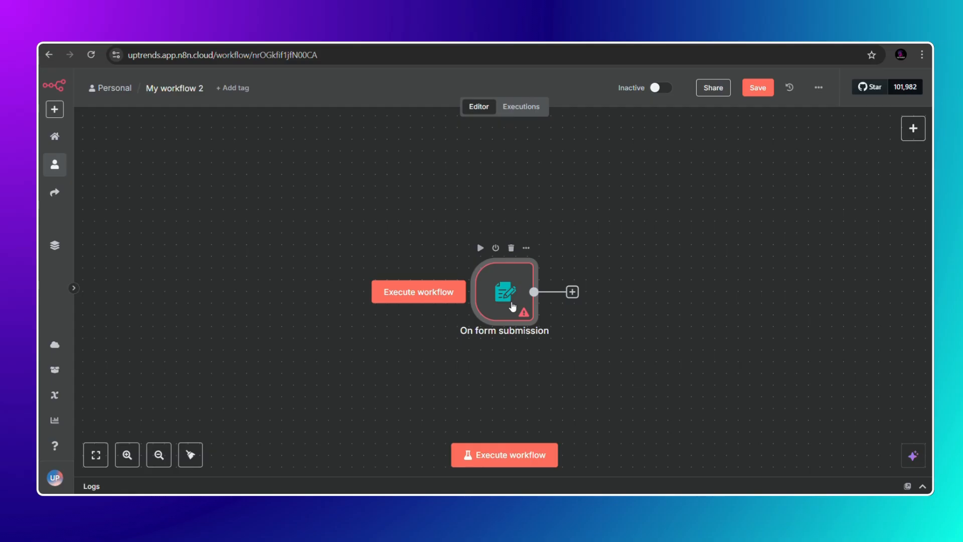
pyautogui.doubleClick(512, 306)
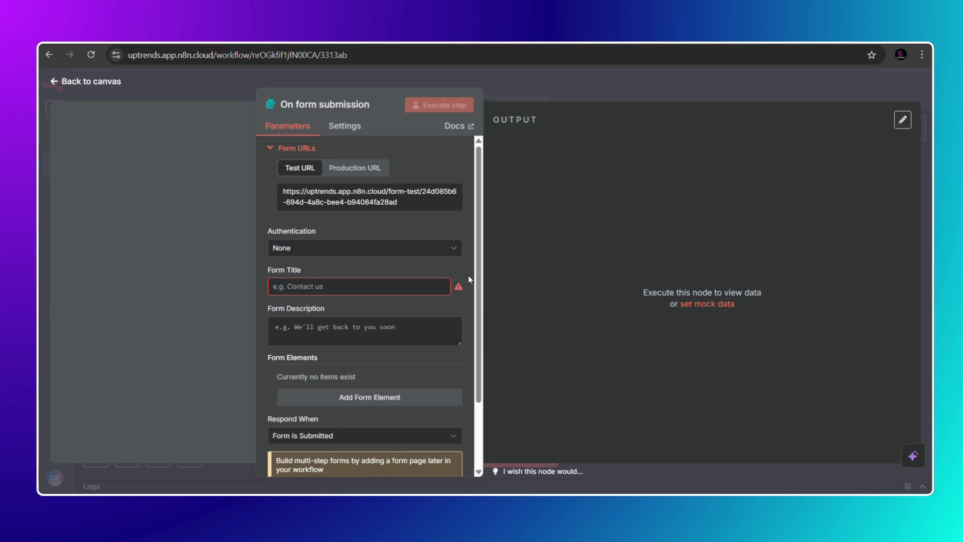
pyautogui.click(285, 289)
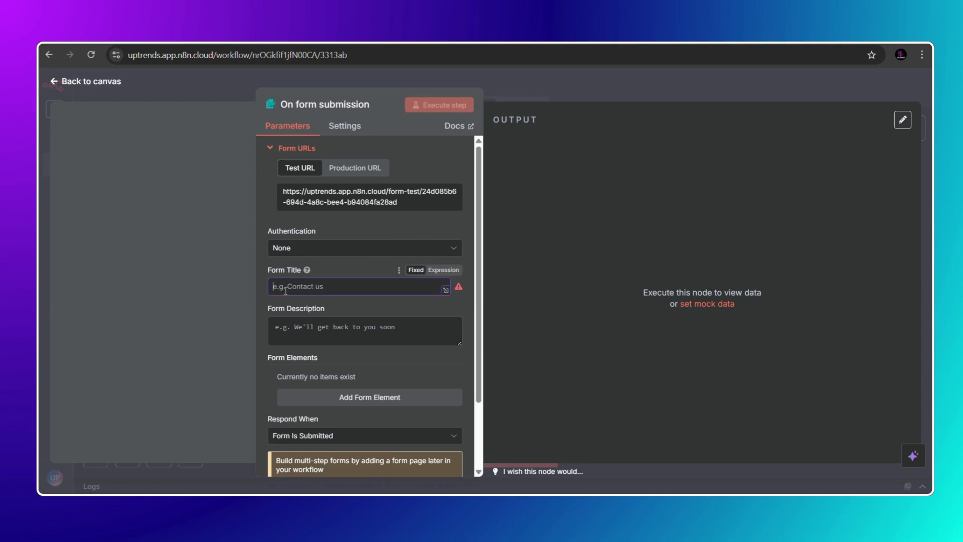
pyautogui.click(409, 47)
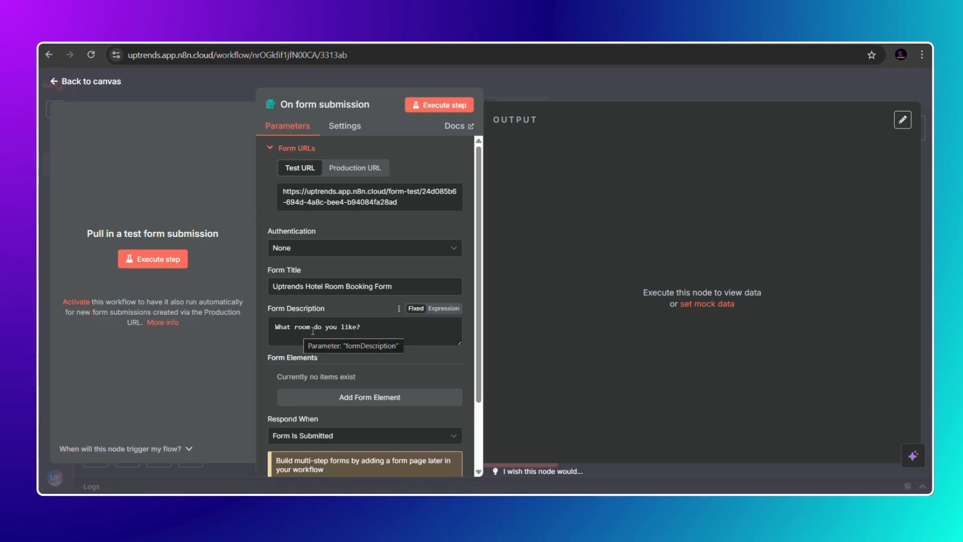
# Add a form element with the field name "Name" and the element type Text
pyautogui.scroll(-1, 476, 327)
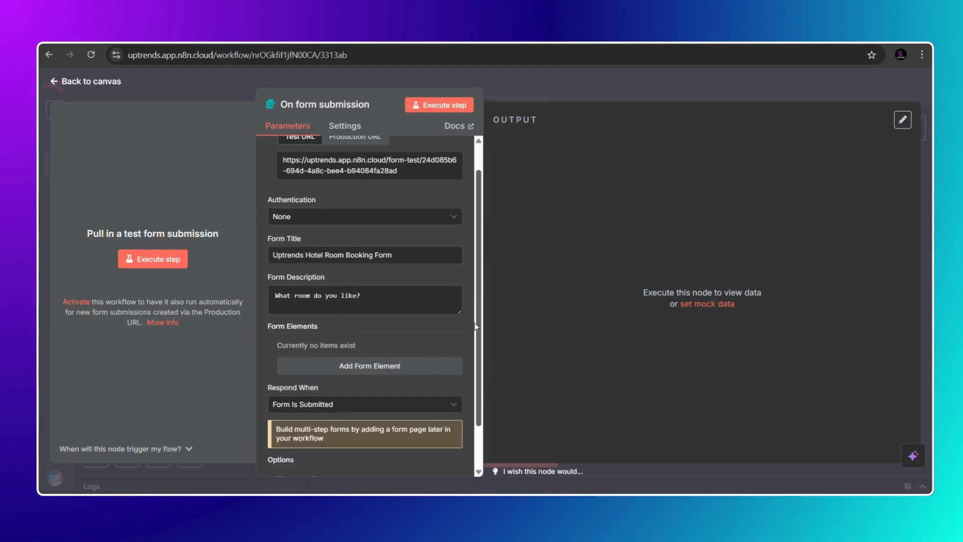
pyautogui.scroll(-2, 476, 327)
pyautogui.click(330, 313)
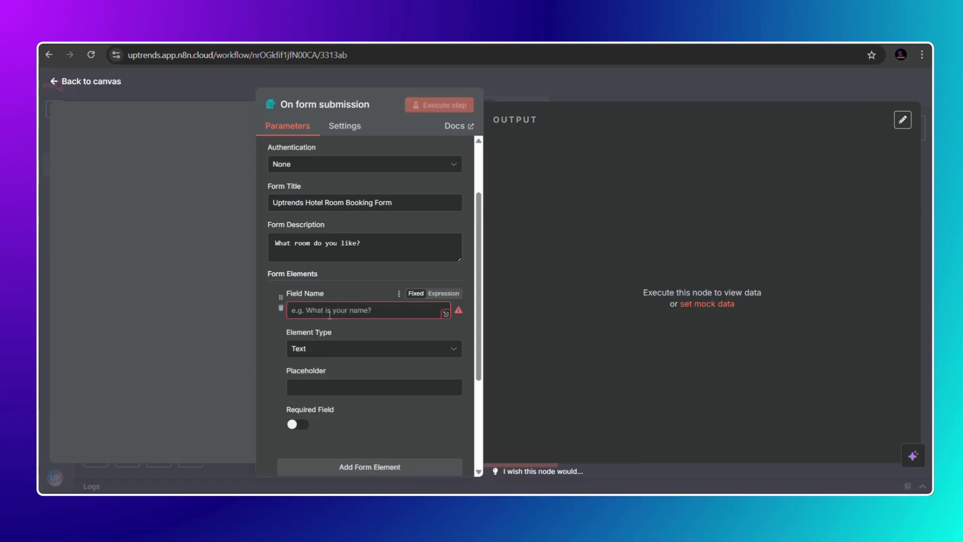
pyautogui.click(317, 310)
pyautogui.write('Name')
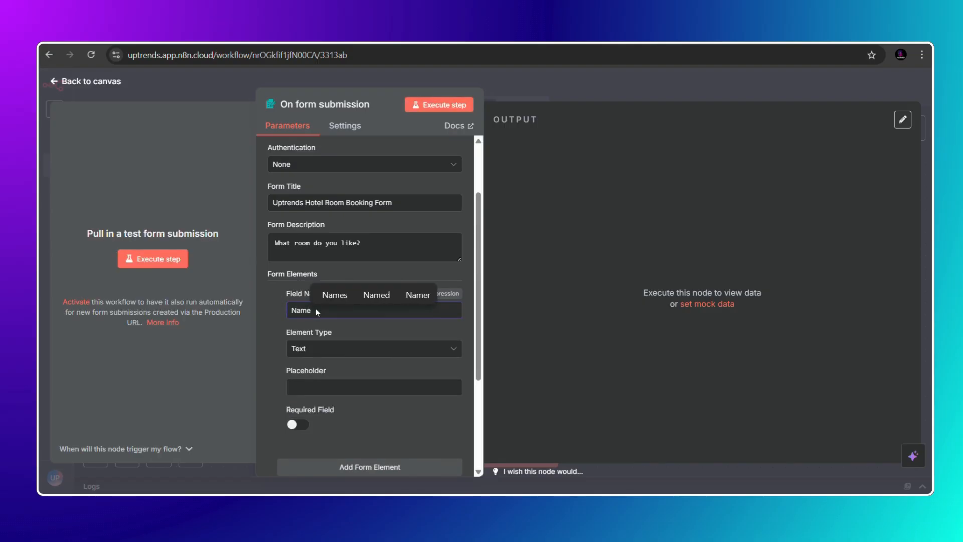
pyautogui.click(308, 350)
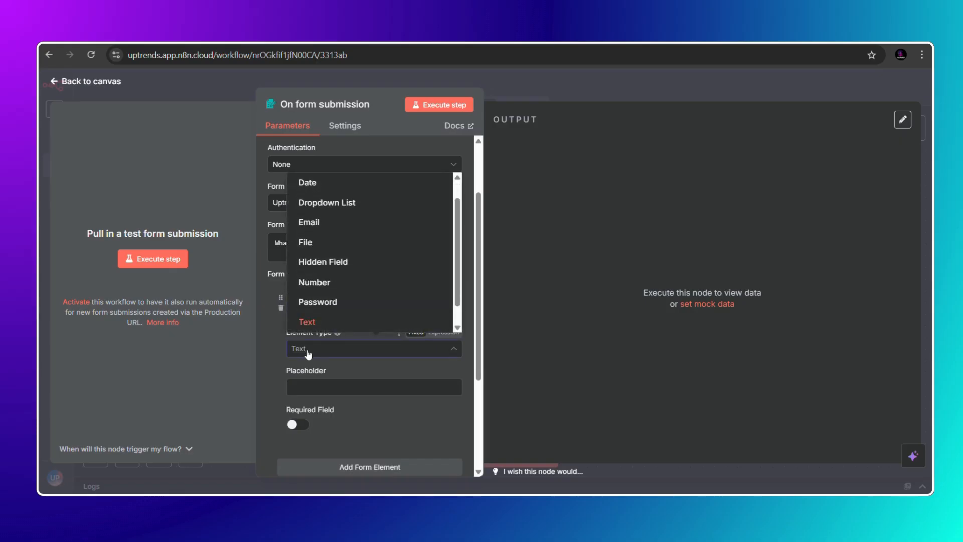
pyautogui.click(299, 324)
# Set the Name field's placeholder to "type your name here"
pyautogui.scroll(-2, 475, 311)
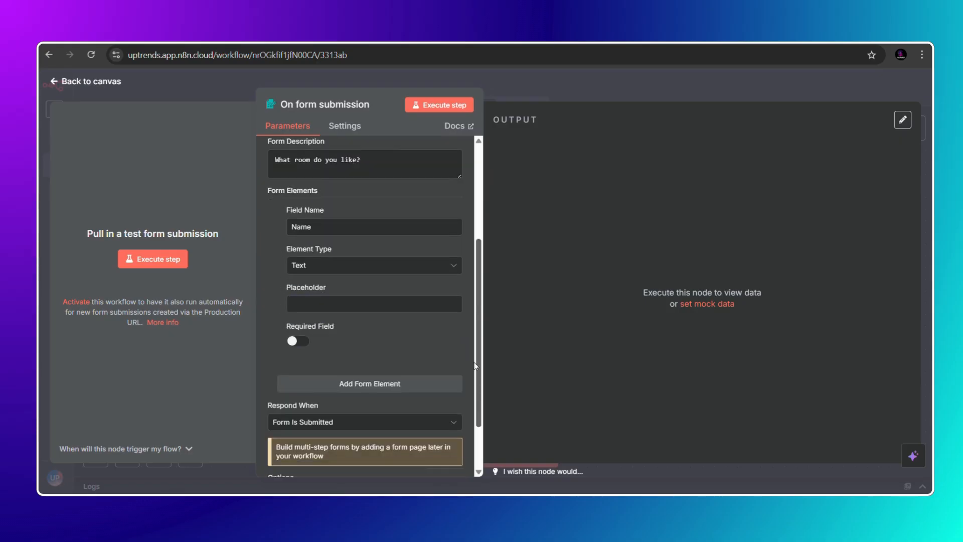
pyautogui.click(299, 296)
pyautogui.write('type you')
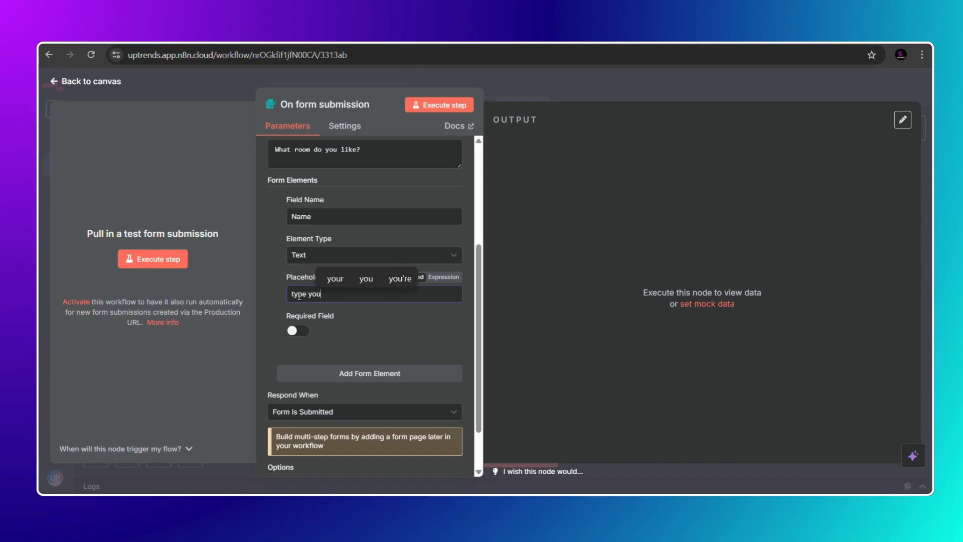
pyautogui.write('r')
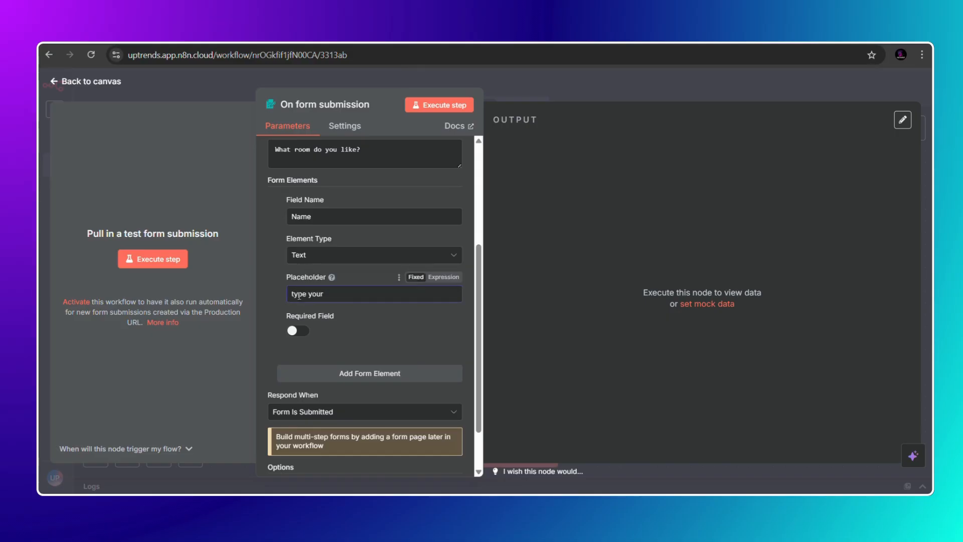
pyautogui.write(' n name here')
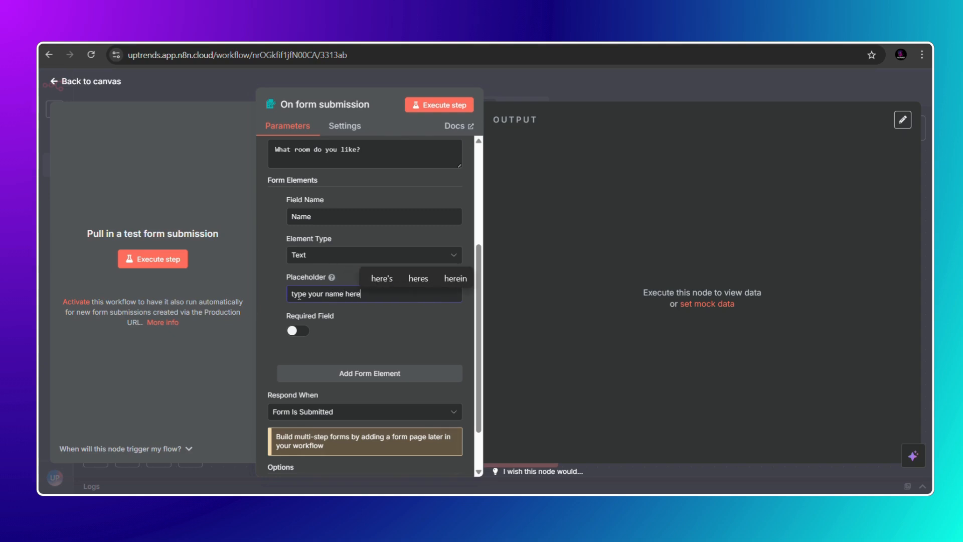
pyautogui.click(416, 47)
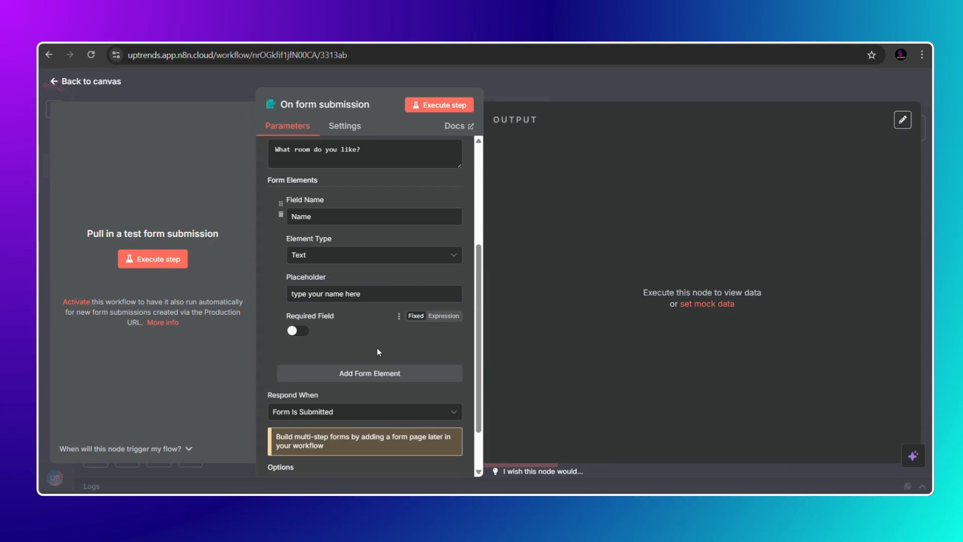
# Add a second form element named "Room Preference" with the element type Dropdown List
pyautogui.click(377, 373)
pyautogui.scroll(-3, 444, 331)
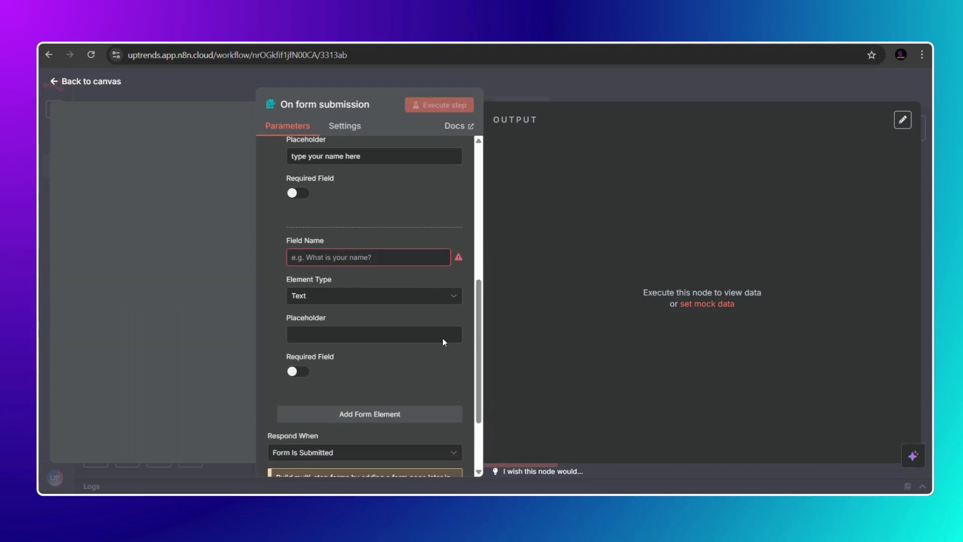
pyautogui.click(317, 255)
pyautogui.write('Room P')
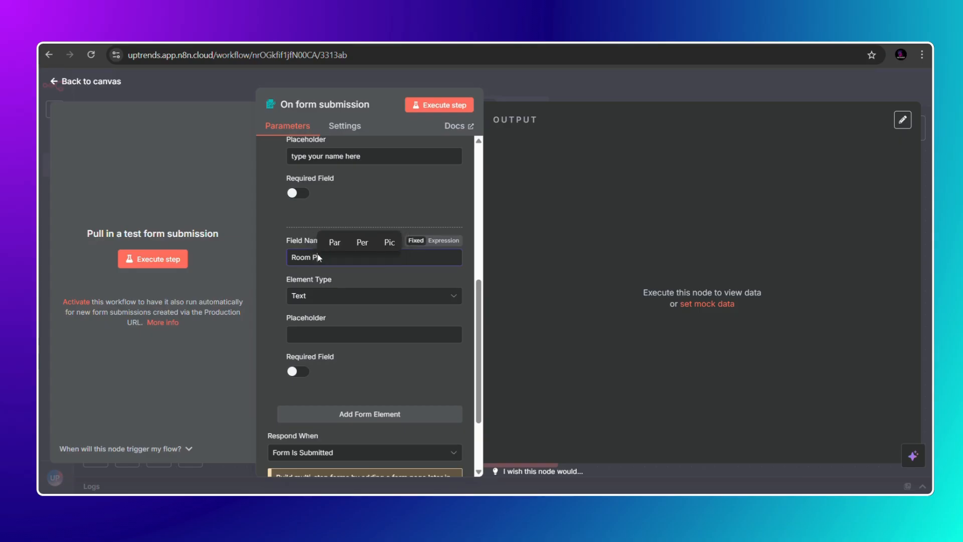
pyautogui.write('reference')
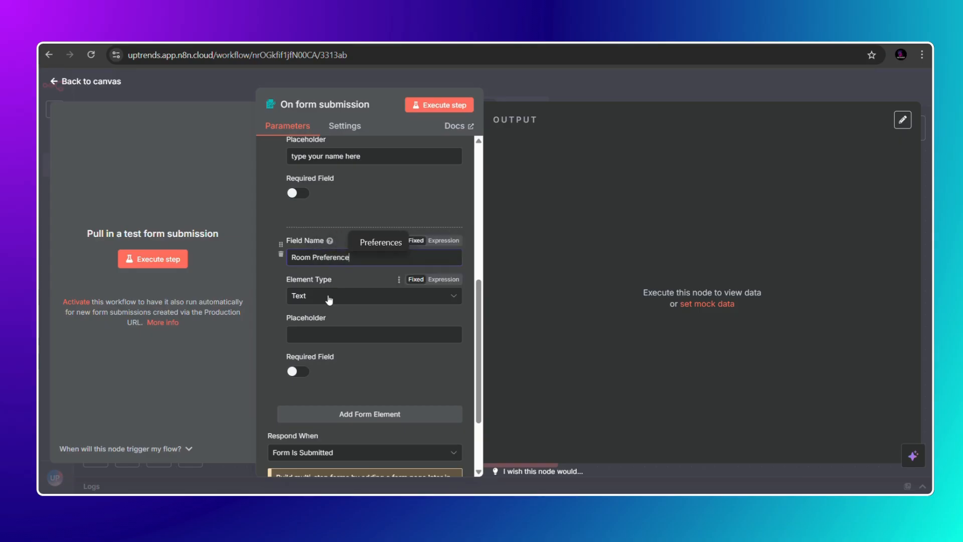
pyautogui.click(329, 299)
pyautogui.click(323, 342)
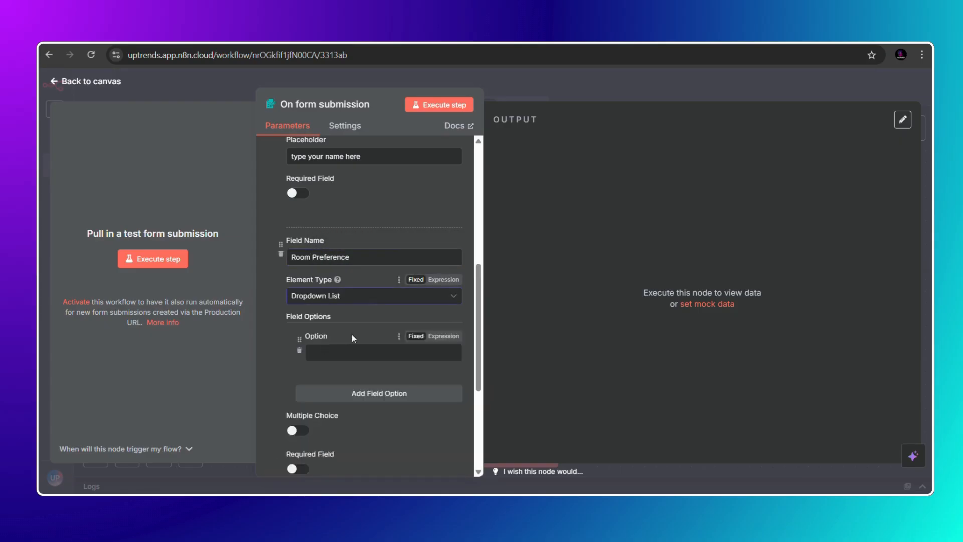
# Give the Room Preference field the three options "Single", "Double" and "Delux"
pyautogui.click(353, 352)
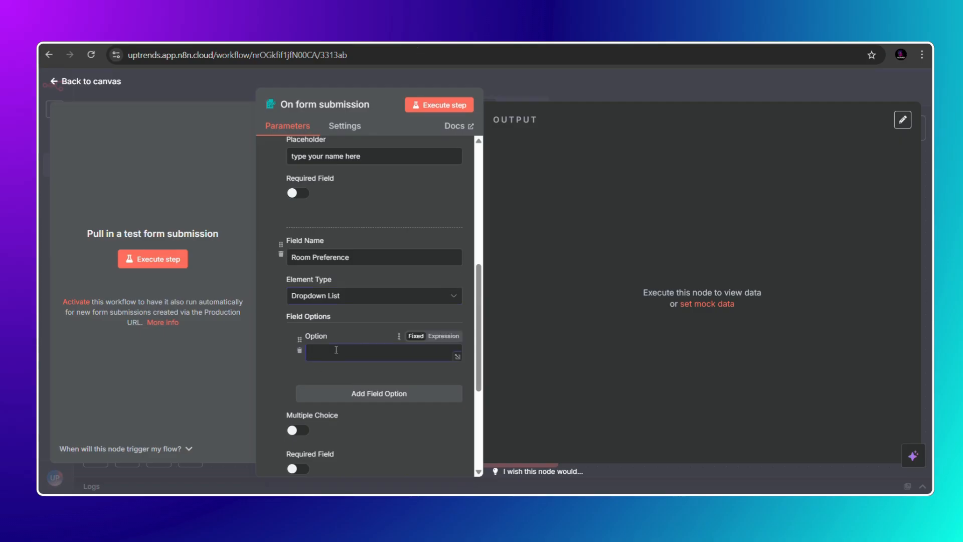
pyautogui.write('Single')
pyautogui.click(352, 399)
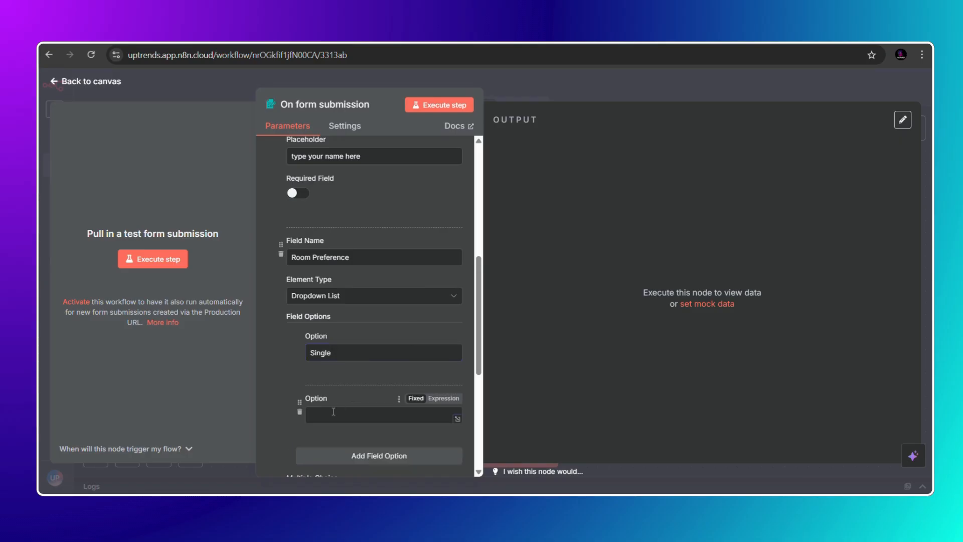
pyautogui.write('Double')
pyautogui.click(352, 456)
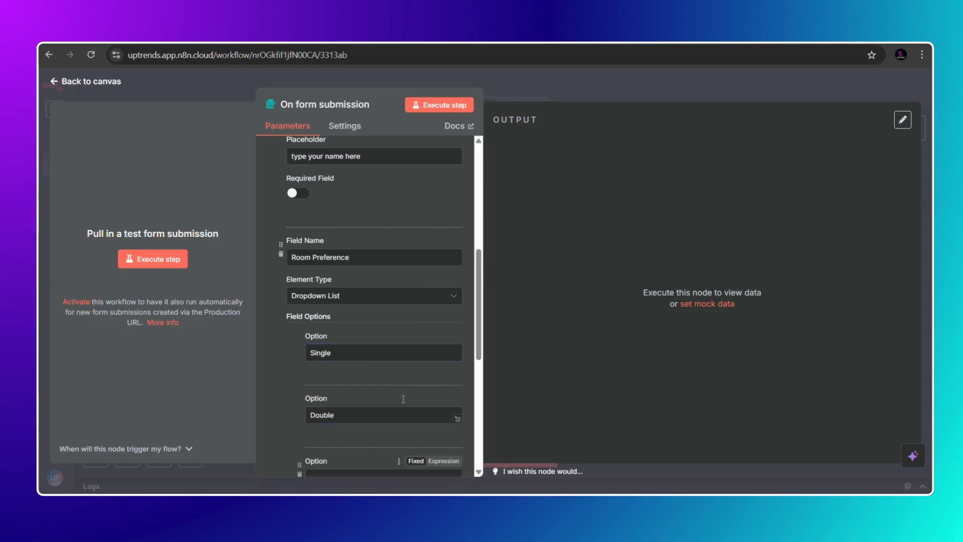
pyautogui.moveTo(477, 320); pyautogui.dragTo(450, 354)
pyautogui.click(392, 388)
pyautogui.write('De')
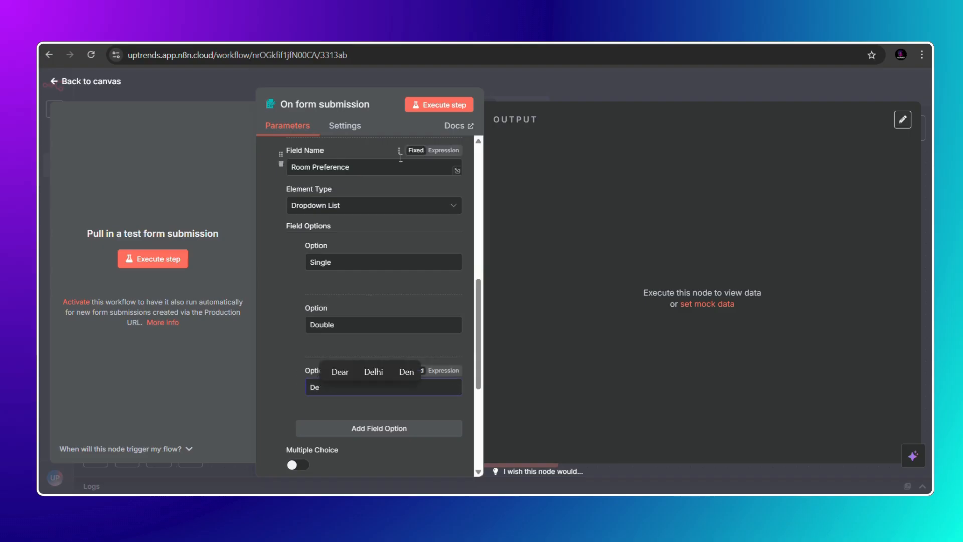
pyautogui.click(423, 63)
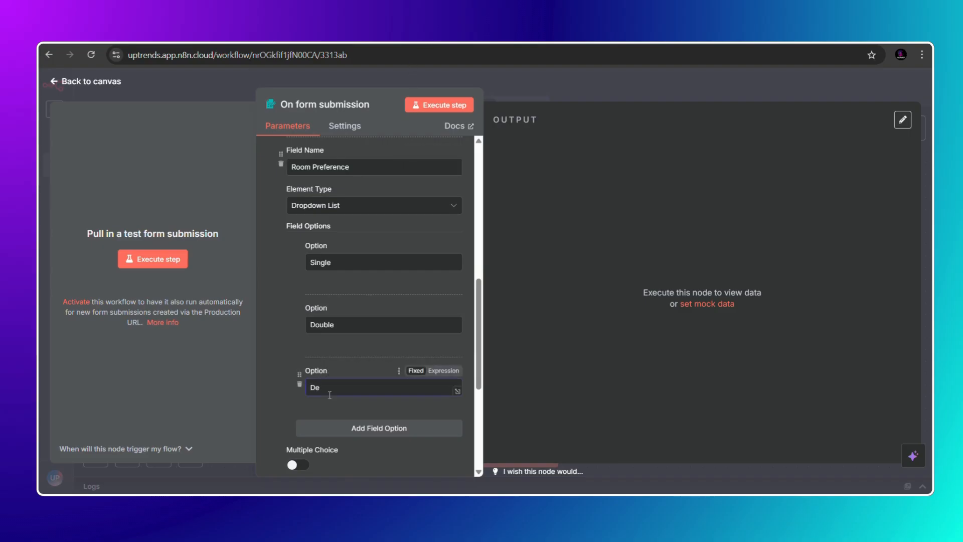
pyautogui.write('lux')
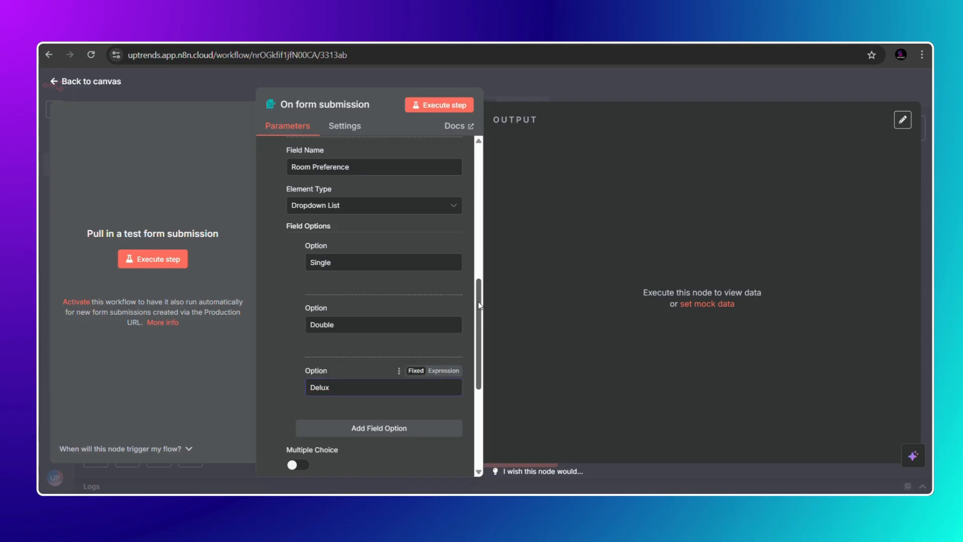
# Allow multiple choices for the Room Preference field and make it required
pyautogui.moveTo(479, 305); pyautogui.dragTo(463, 349)
pyautogui.click(298, 320)
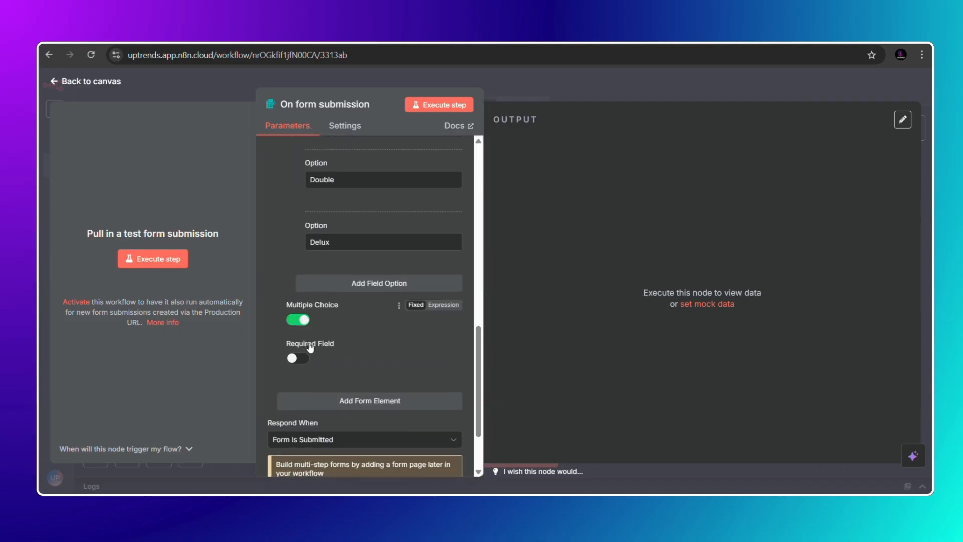
pyautogui.click(297, 358)
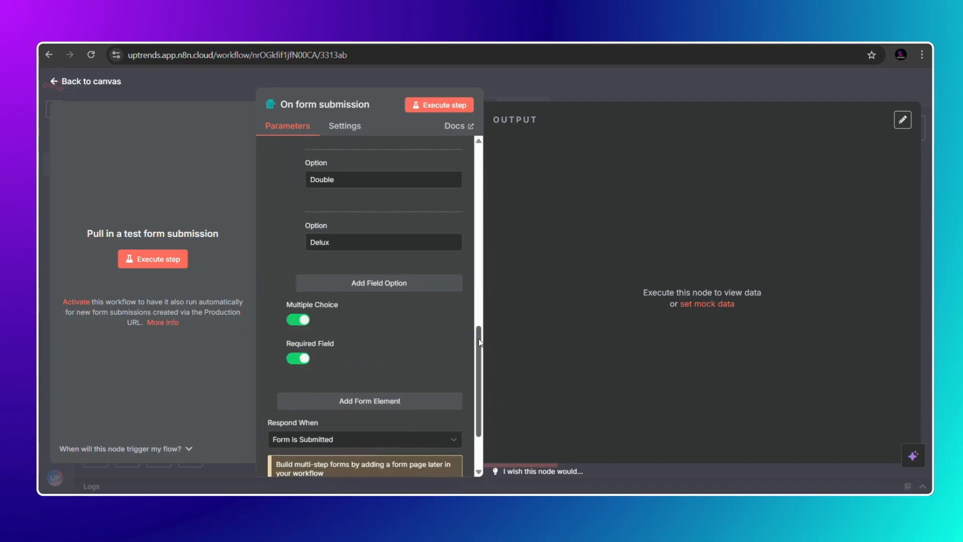
# Execute the form trigger, submit the test form with the name "UpTrends" and the Single room, and close the form window
pyautogui.moveTo(479, 339); pyautogui.dragTo(465, 371)
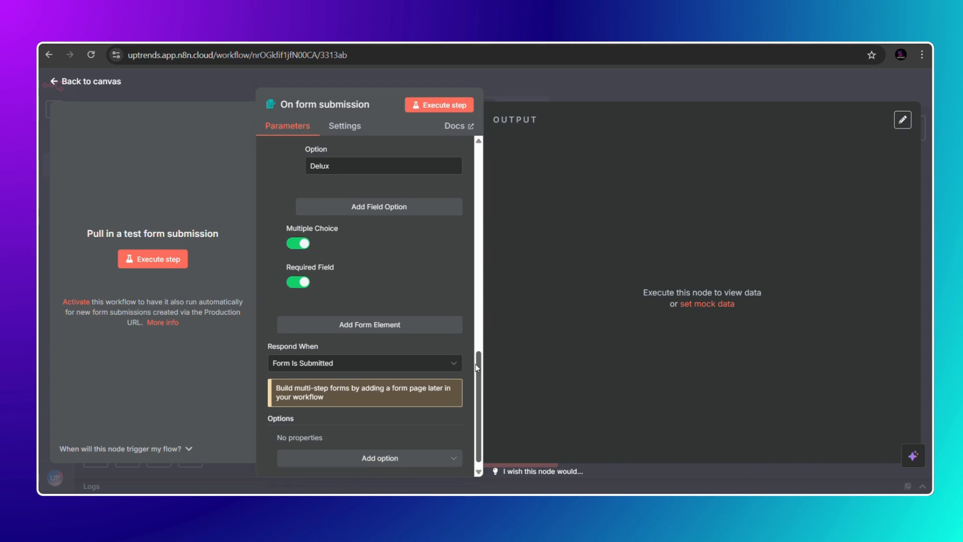
pyautogui.click(146, 261)
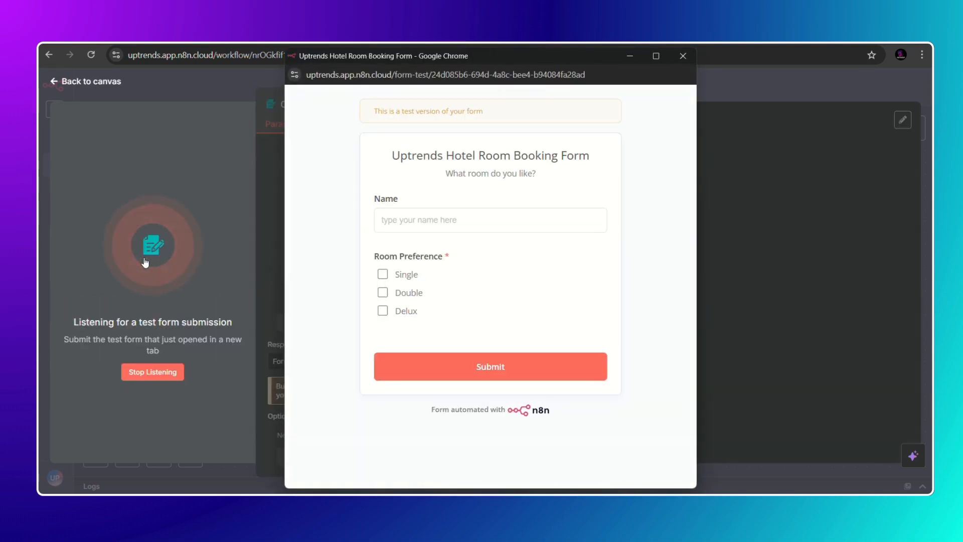
pyautogui.click(386, 219)
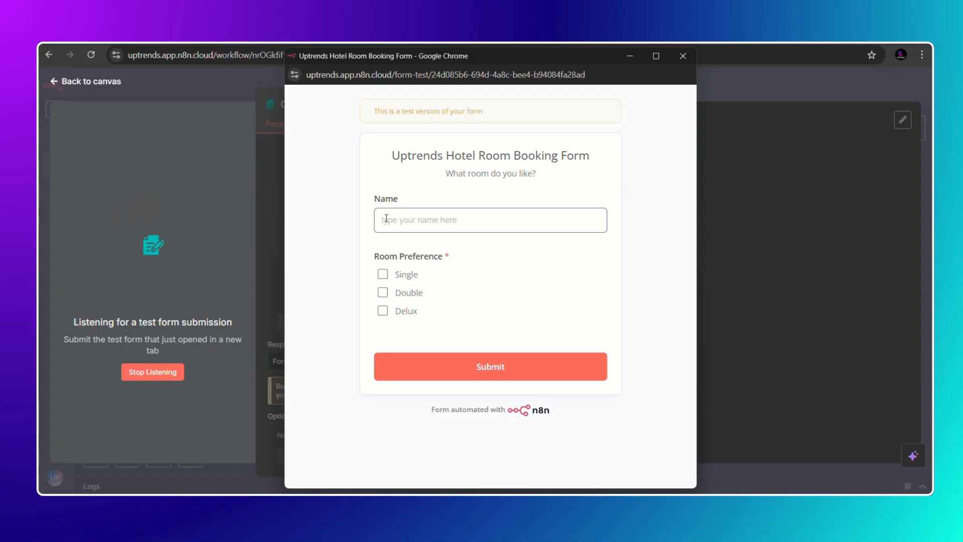
pyautogui.write('Up')
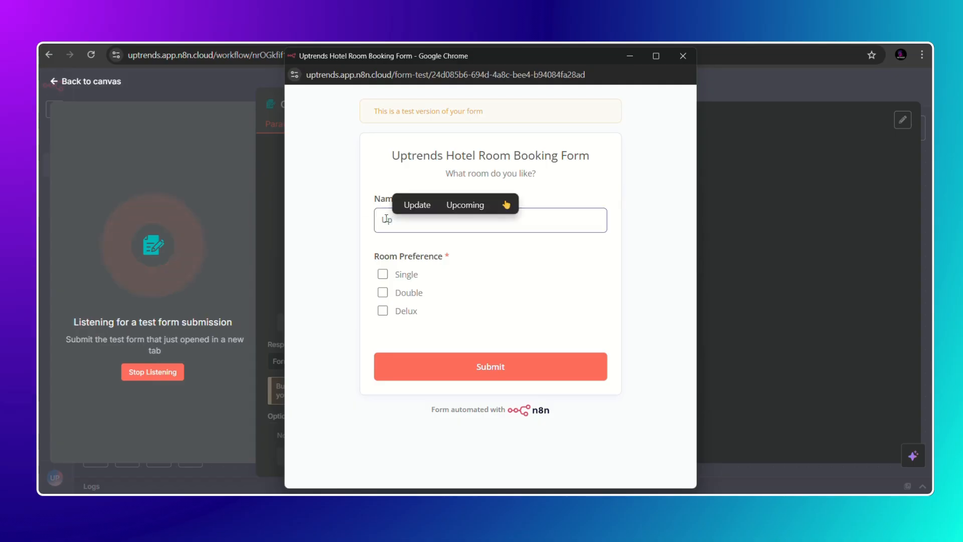
pyautogui.write('Trends')
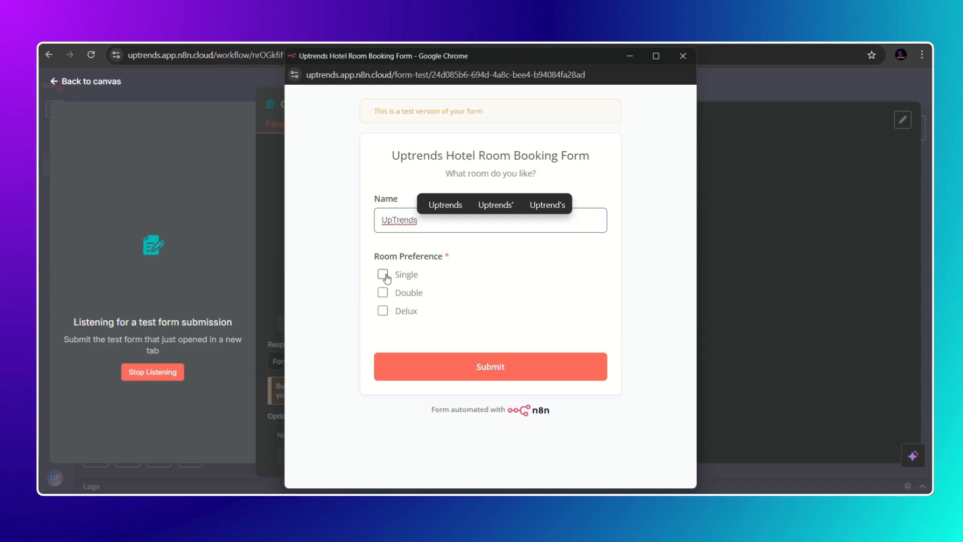
pyautogui.click(382, 275)
pyautogui.click(464, 373)
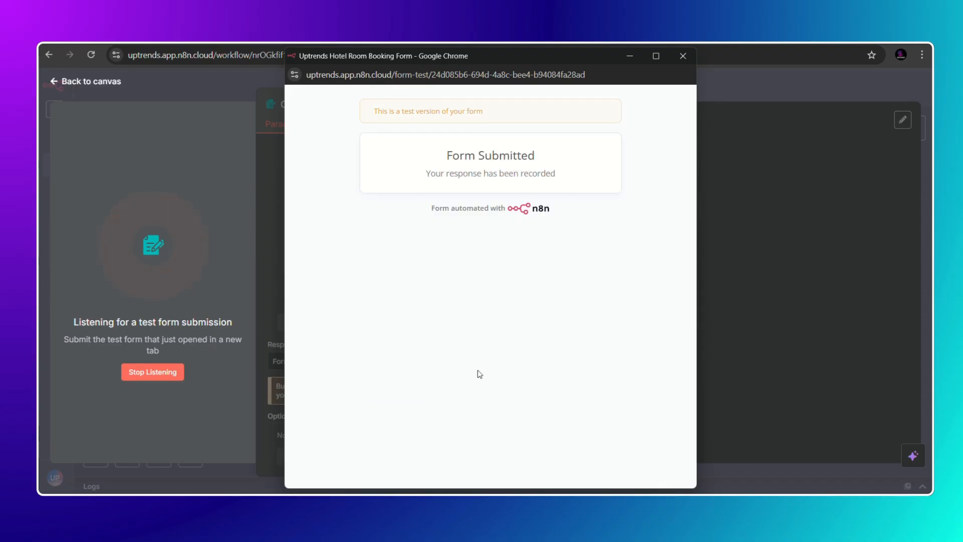
pyautogui.click(683, 55)
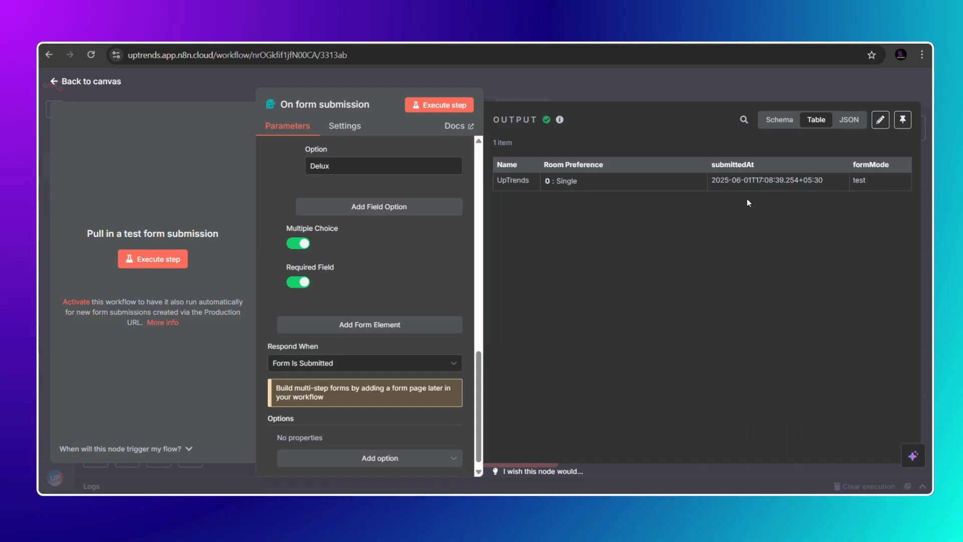
# Copy the production URL of the On form submission trigger and return to the canvas
pyautogui.click(505, 87)
pyautogui.moveTo(488, 291); pyautogui.dragTo(359, 268)
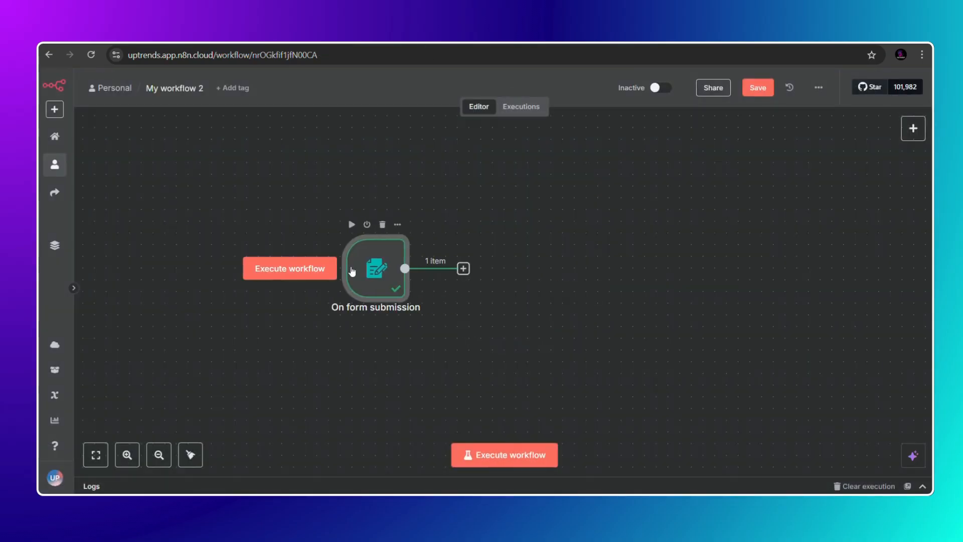
pyautogui.doubleClick(385, 244)
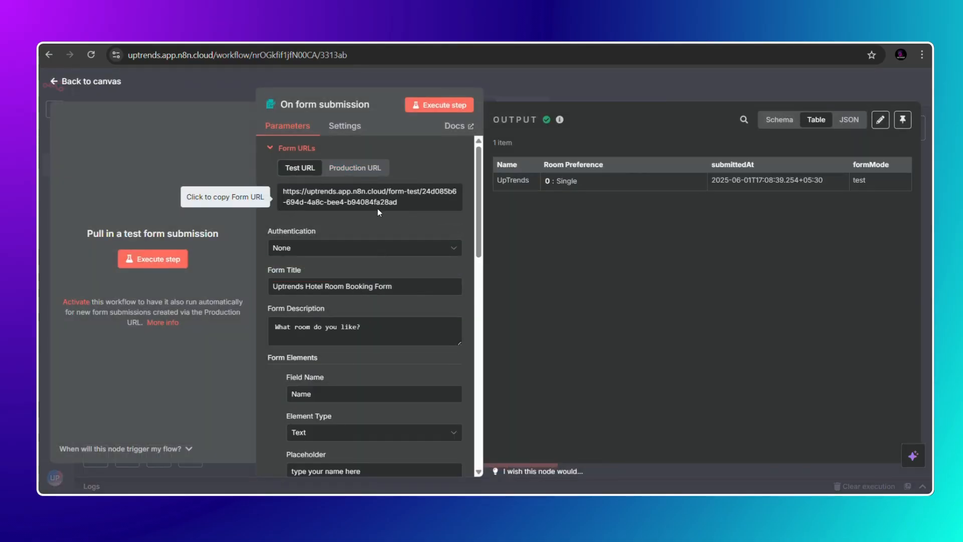
pyautogui.click(356, 171)
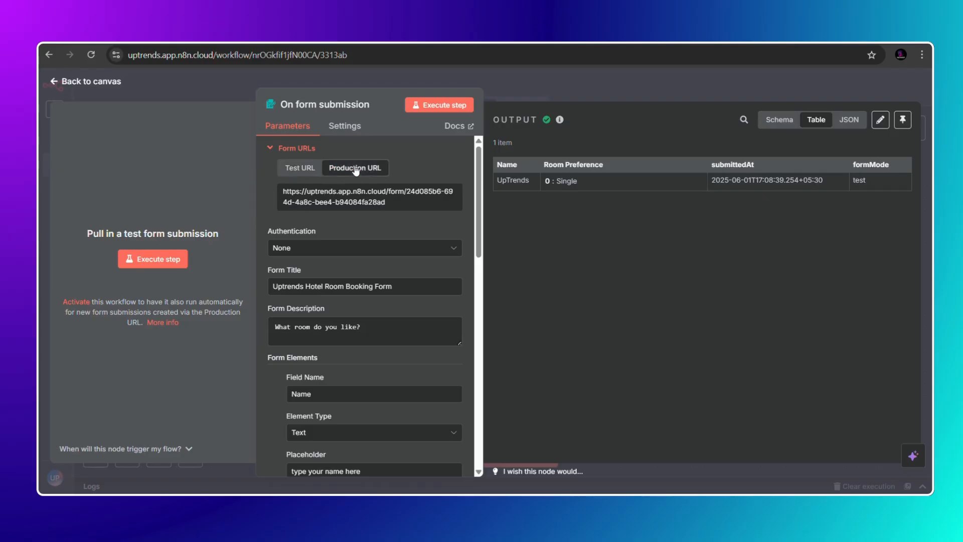
pyautogui.moveTo(392, 209); pyautogui.dragTo(273, 197)
pyautogui.hotkey('ctrl', 'c')
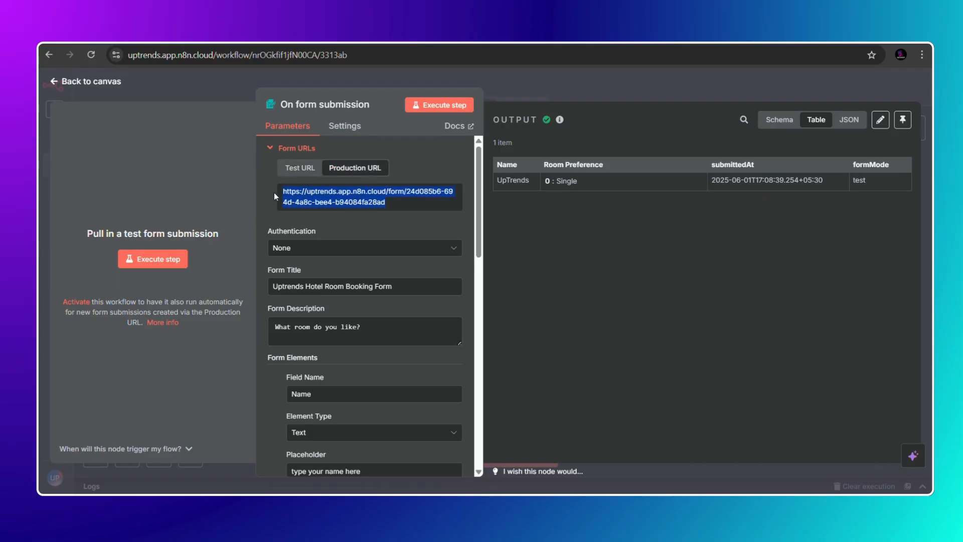
pyautogui.press('Escape')
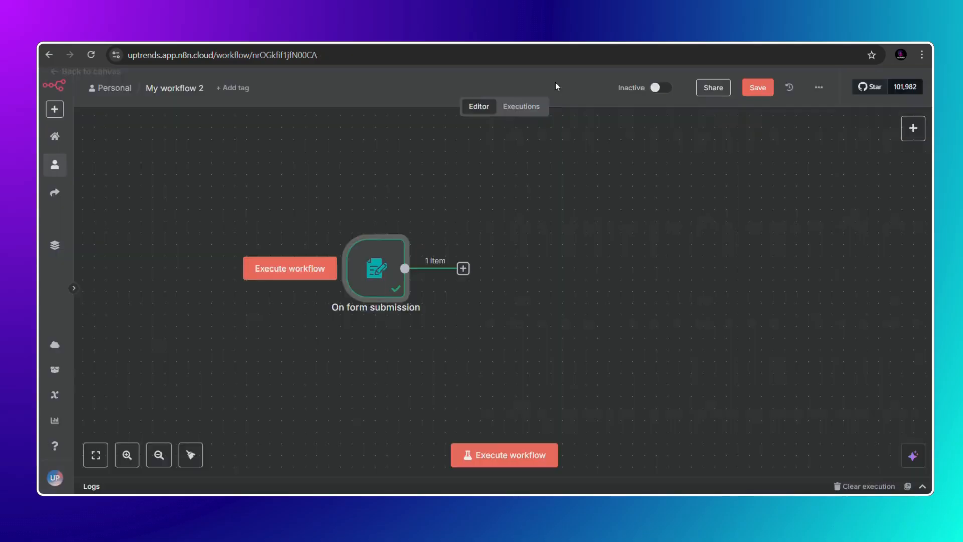
# Activate the workflow to open its copied production form URL in a new browser tab, and deactivate the workflow again
pyautogui.click(661, 89)
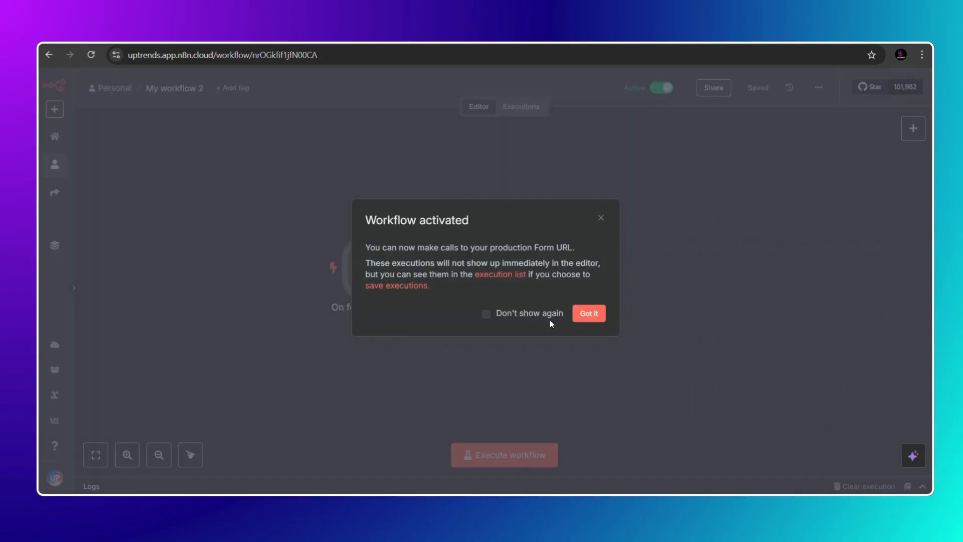
pyautogui.click(589, 314)
pyautogui.hotkey('ctrl', 't')
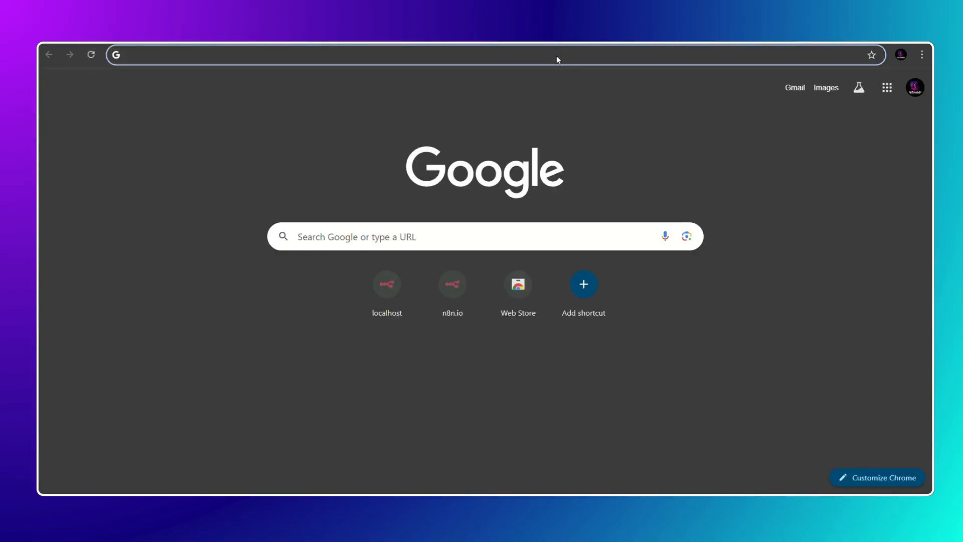
pyautogui.hotkey('ctrl', 'v')
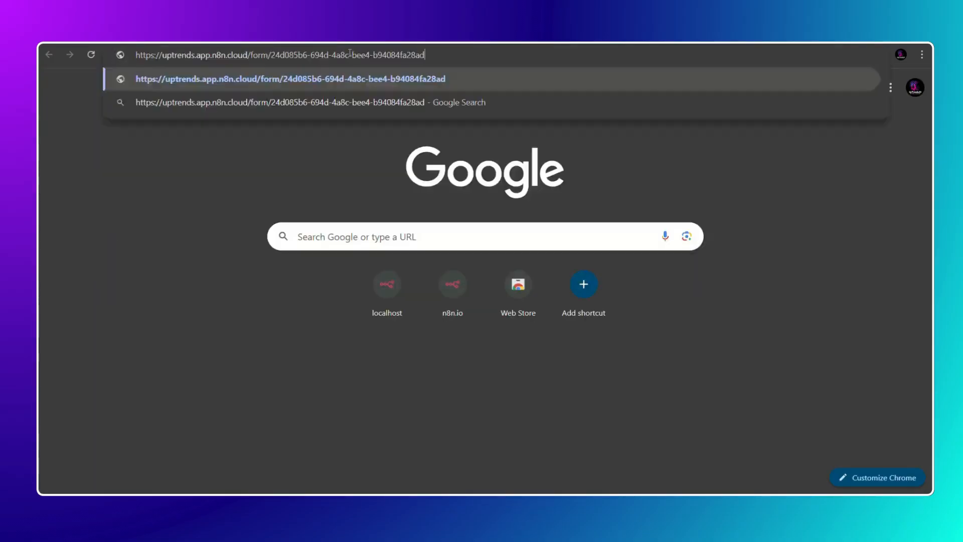
pyautogui.press('Return')
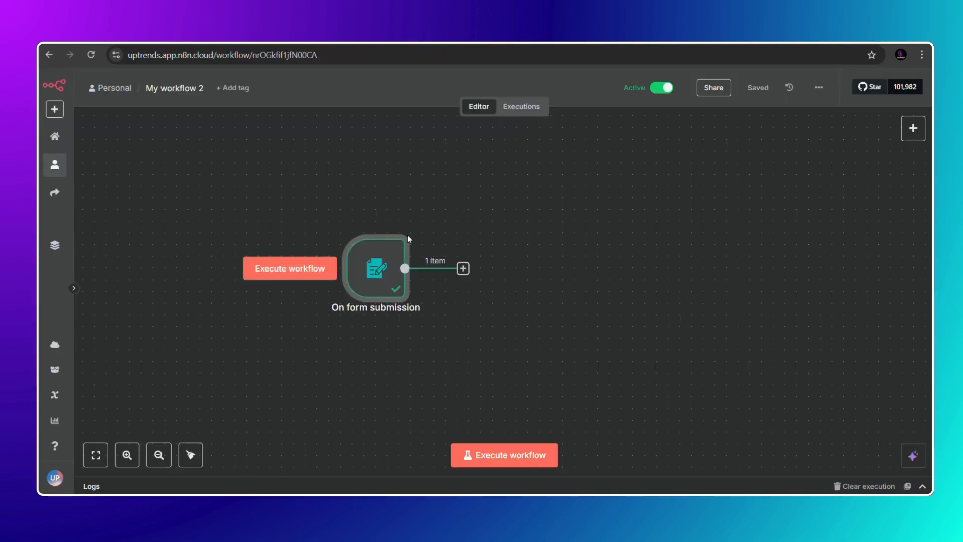
pyautogui.click(661, 89)
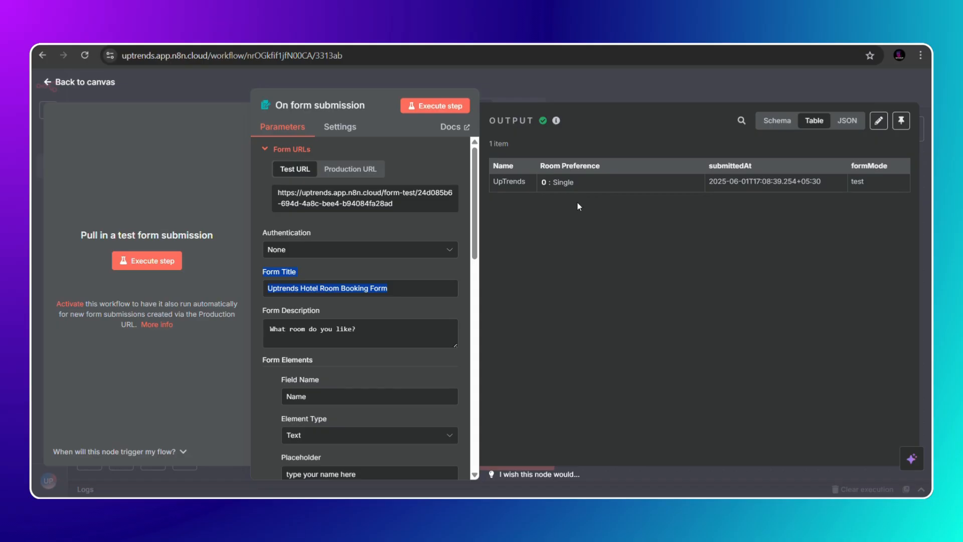
pyautogui.press('Escape')
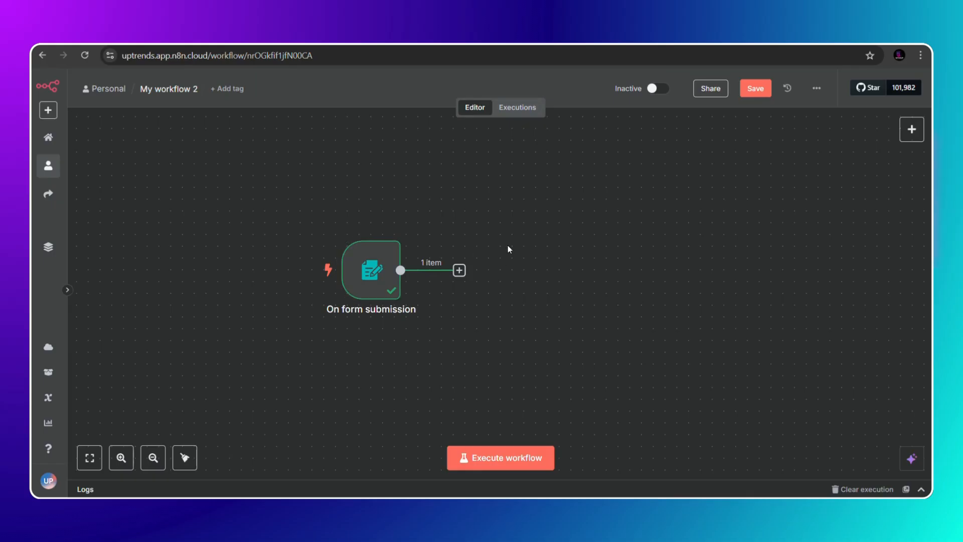
# Add a Google Sheets node with the "Append row in sheet" action after the form submission trigger
pyautogui.click(459, 271)
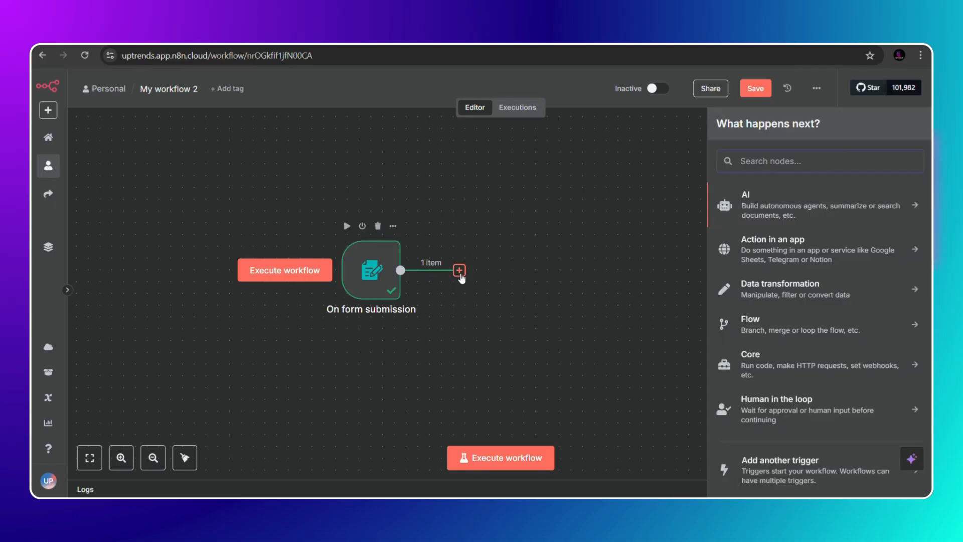
pyautogui.write('google she')
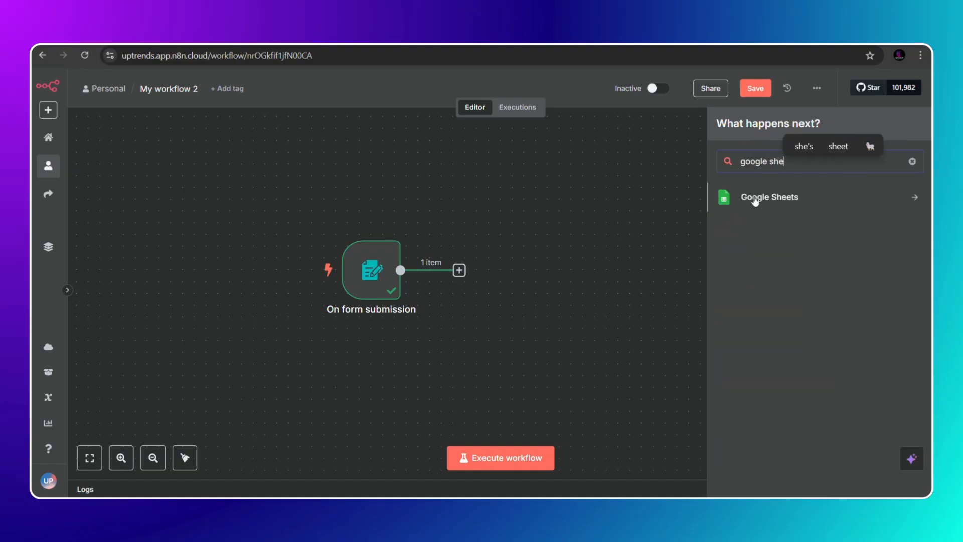
pyautogui.click(756, 198)
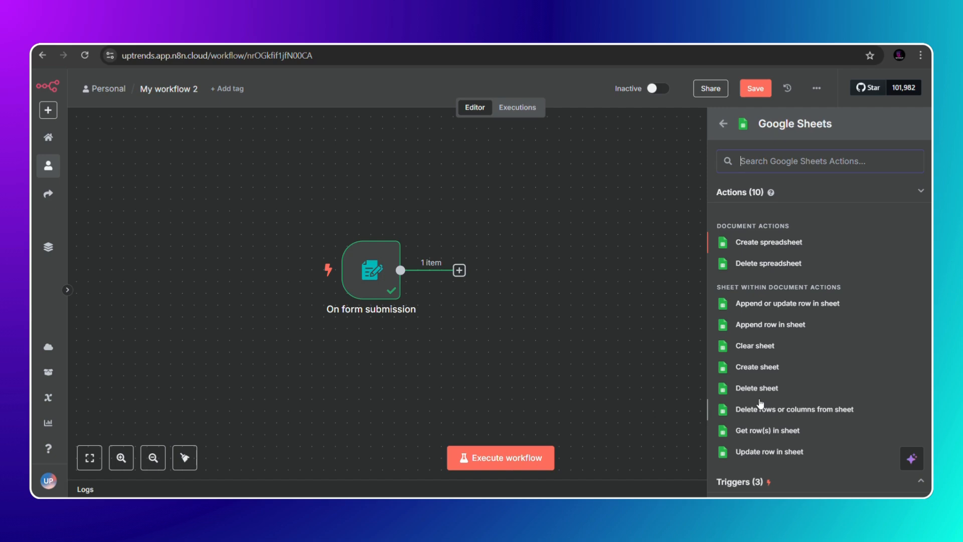
pyautogui.click(771, 325)
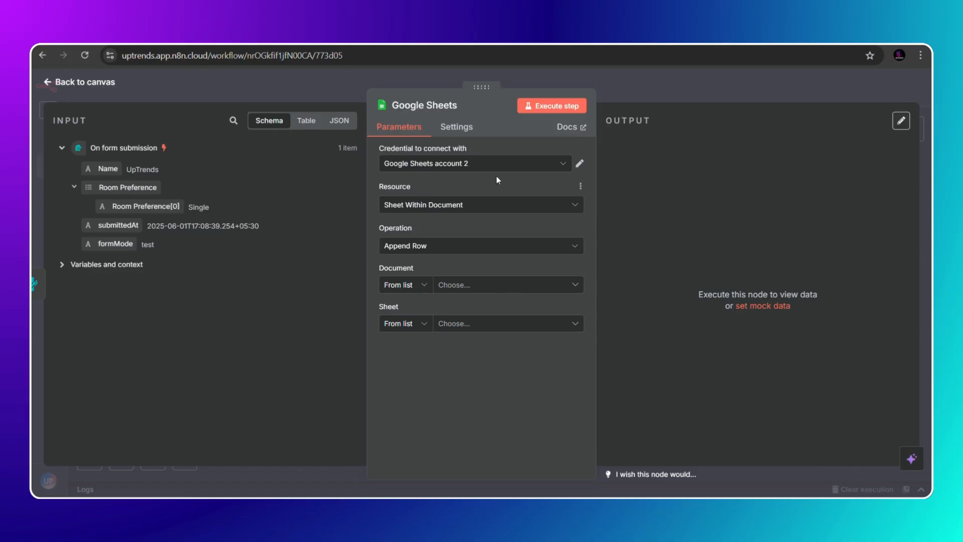
# Set the Google Sheets node to append to the document "n8n Workflow Sheet" and its sheet "my first AI Automated Sheet"
pyautogui.click(482, 163)
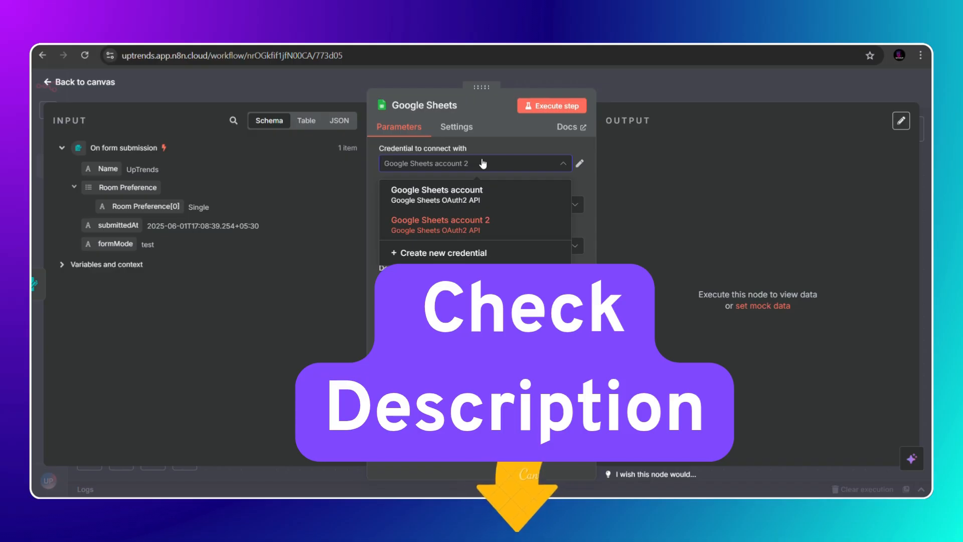
pyautogui.click(522, 147)
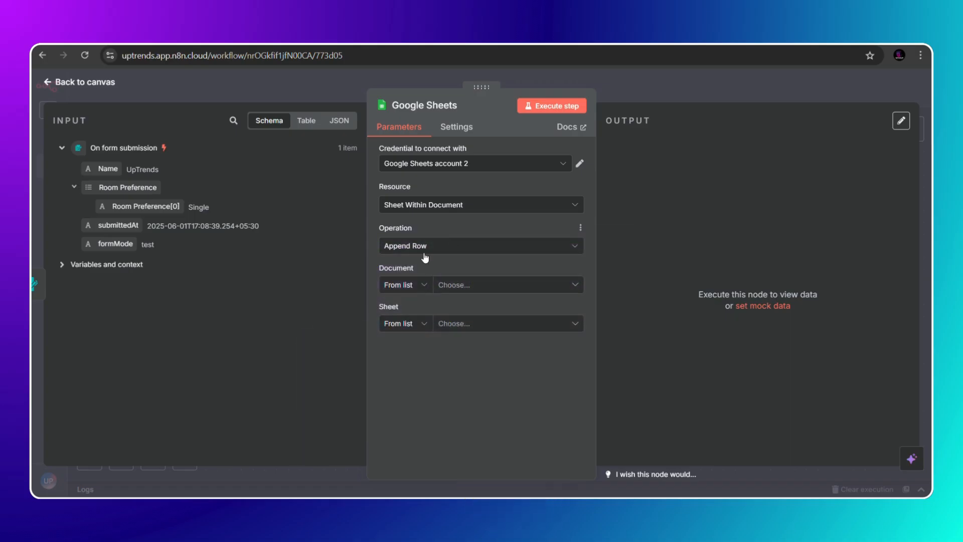
pyautogui.click(449, 285)
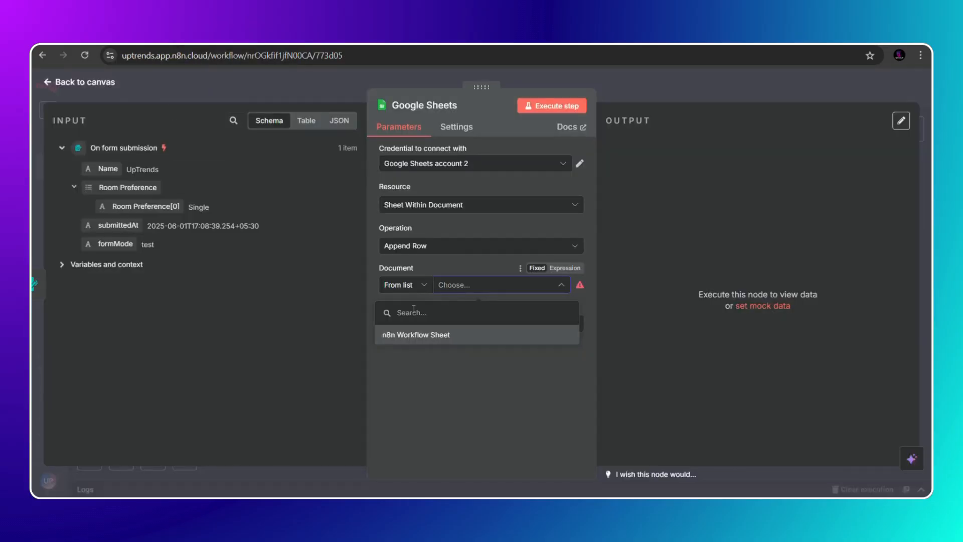
pyautogui.click(424, 344)
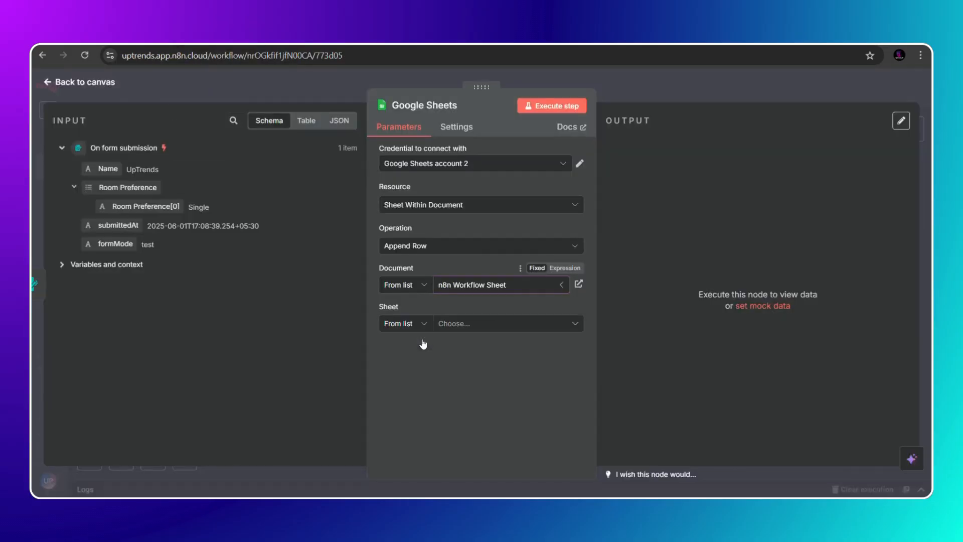
pyautogui.click(462, 325)
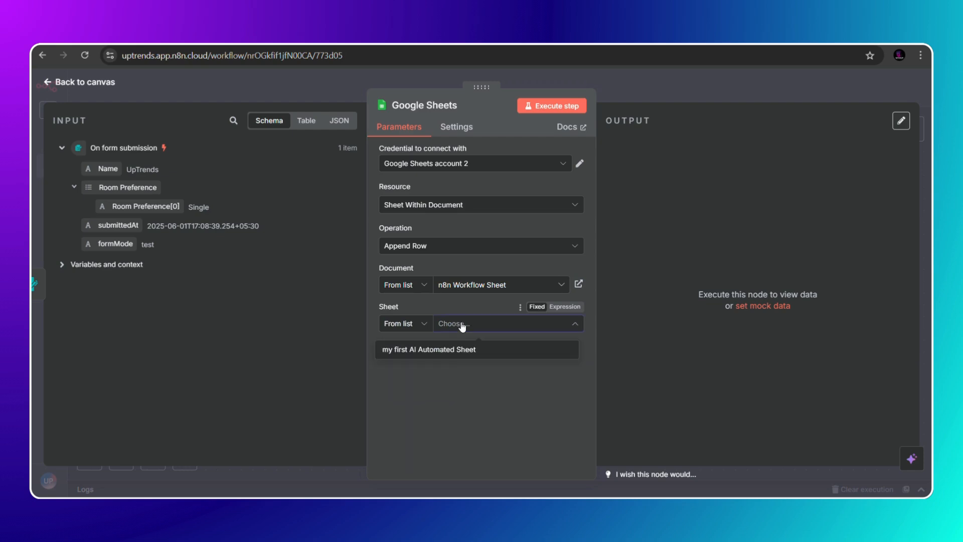
pyautogui.click(461, 353)
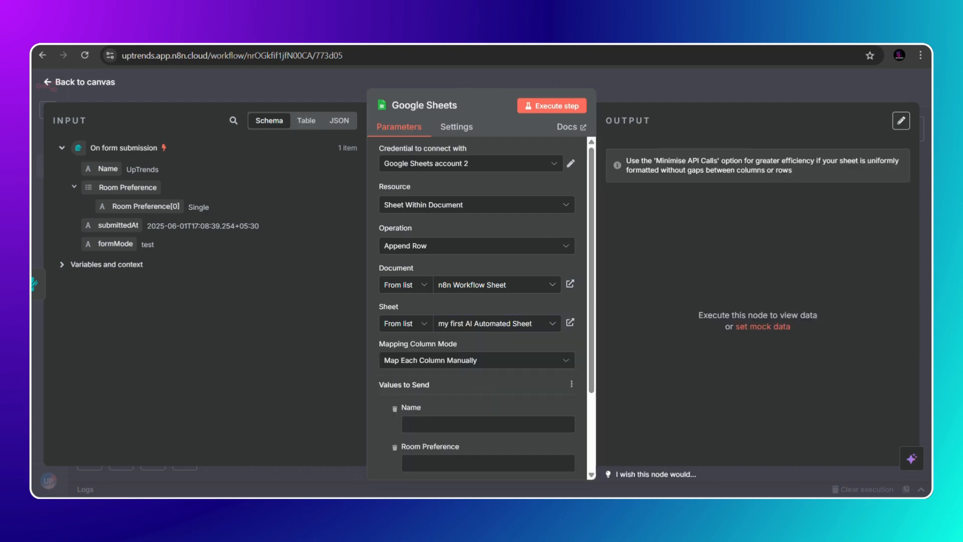
# Map the form's Name and Room Preference[0] values to the sheet's Name and Room Preference columns, and return to the canvas
pyautogui.click(328, 43)
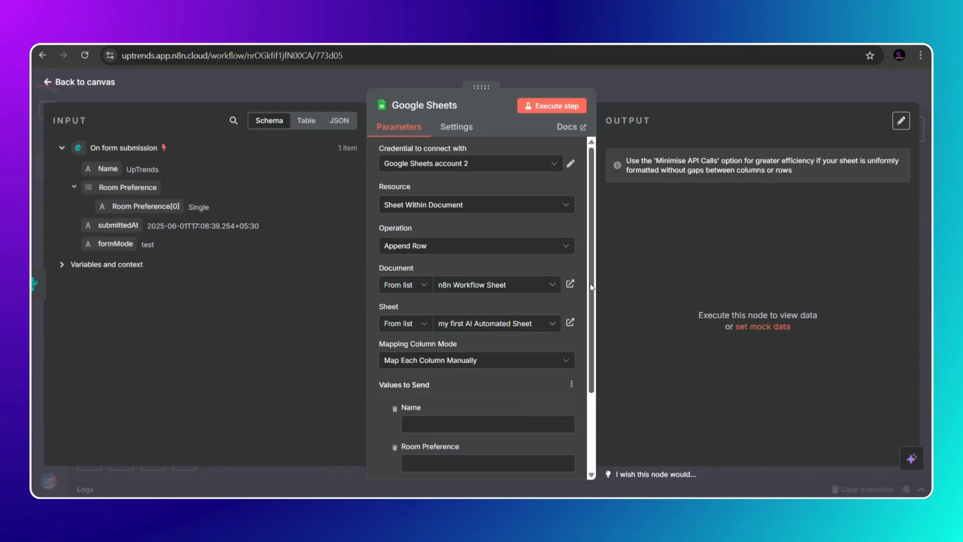
pyautogui.moveTo(591, 286); pyautogui.dragTo(585, 365)
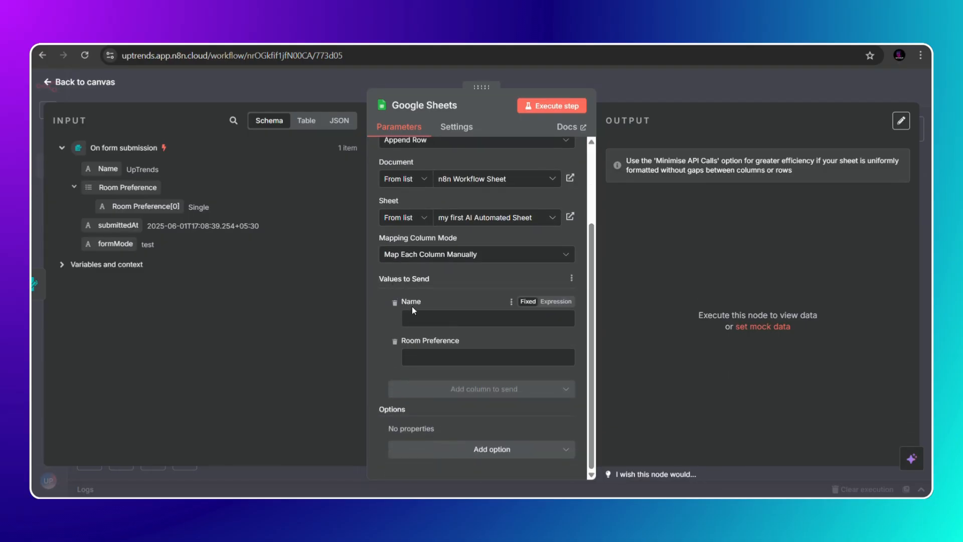
pyautogui.click(328, 45)
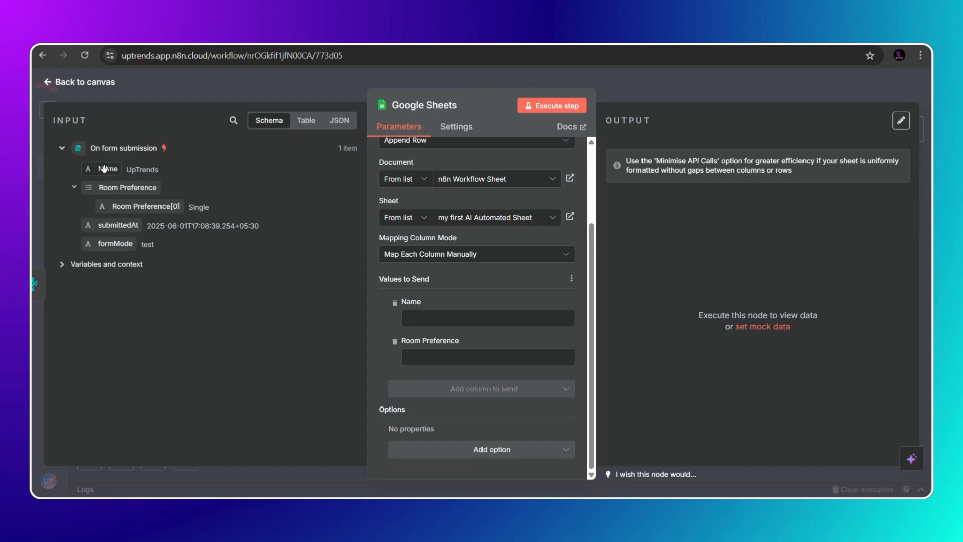
pyautogui.moveTo(108, 168); pyautogui.dragTo(429, 326)
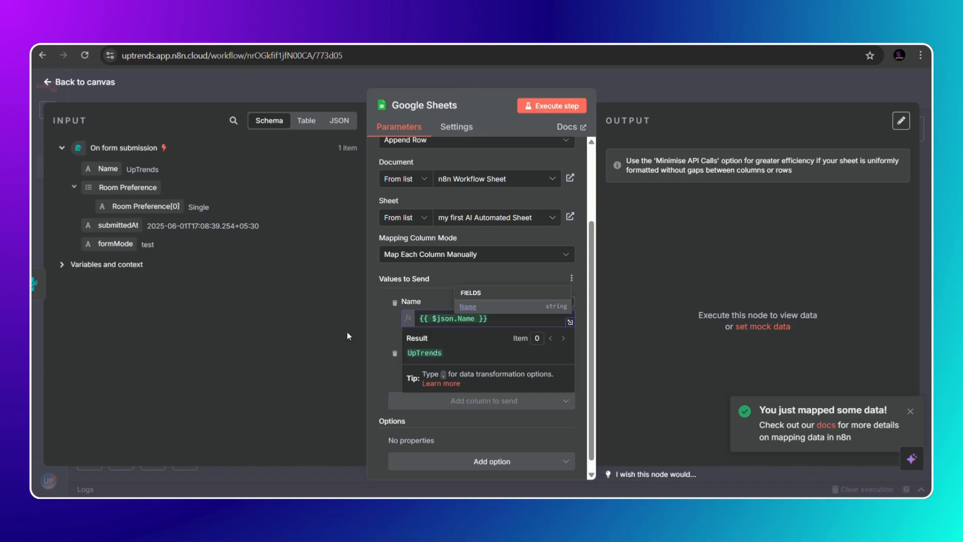
pyautogui.click(426, 368)
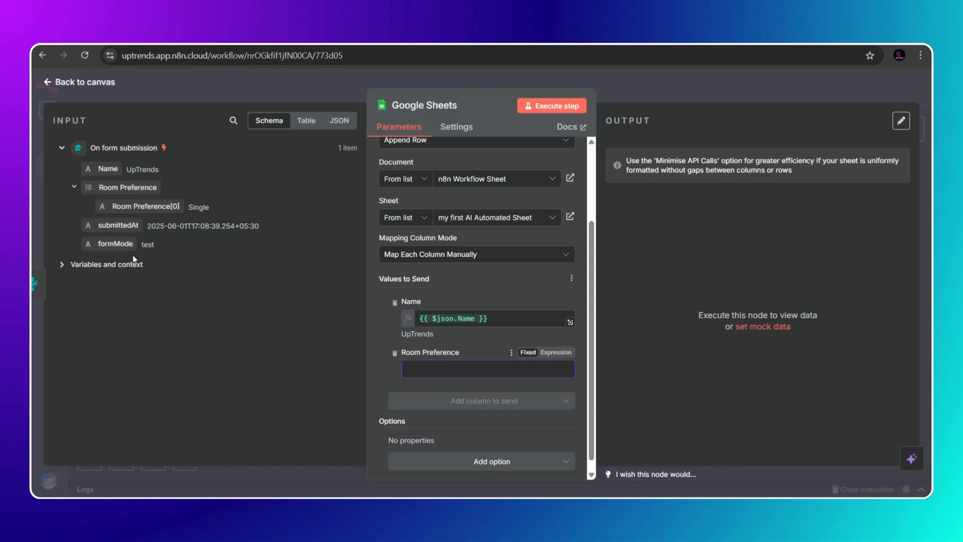
pyautogui.moveTo(121, 206); pyautogui.dragTo(454, 374)
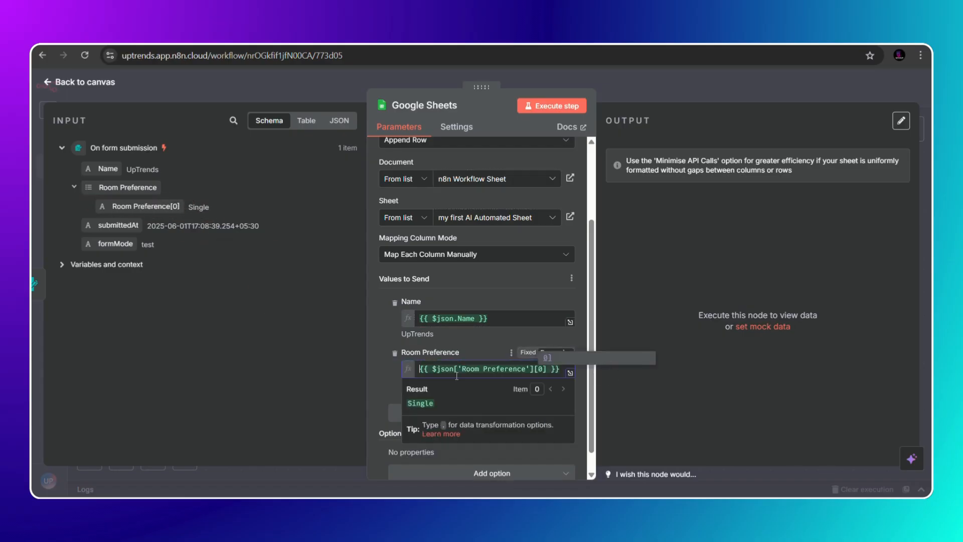
pyautogui.click(379, 371)
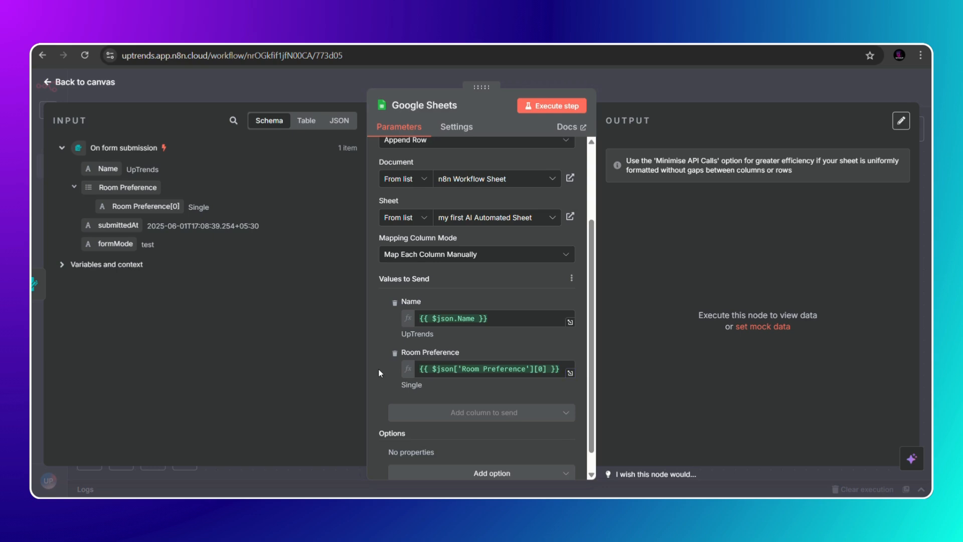
pyautogui.click(623, 83)
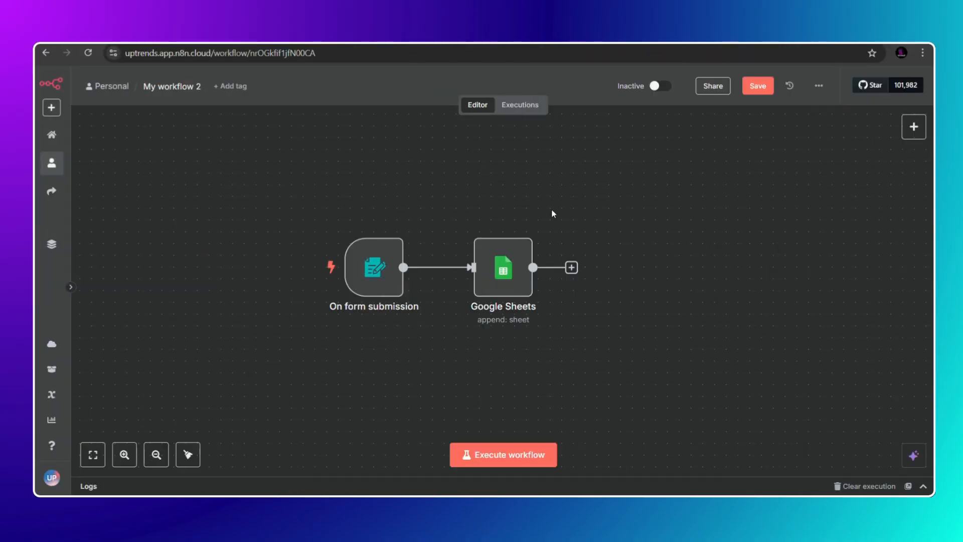
# Execute the workflow and submit the test booking form with the guest's full name and the Delux room
pyautogui.click(525, 455)
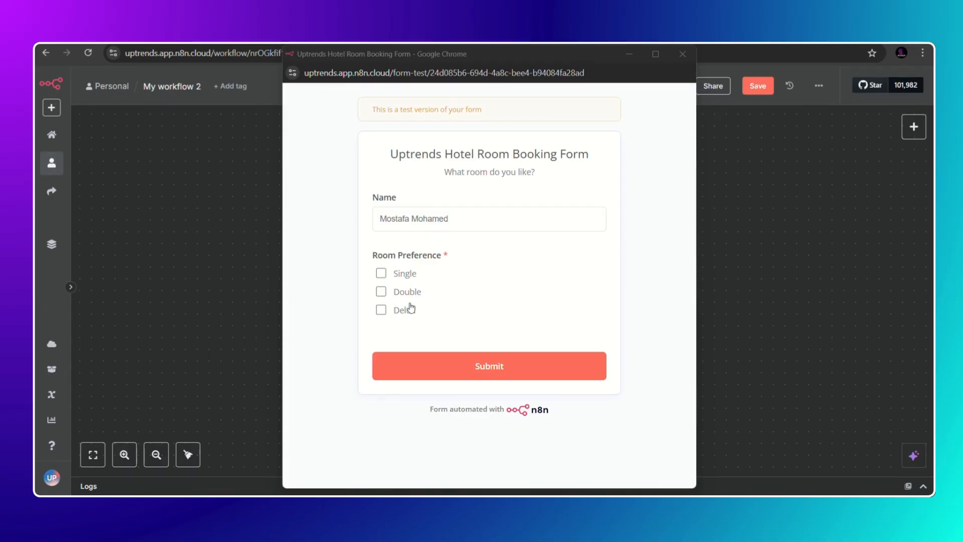
pyautogui.click(381, 312)
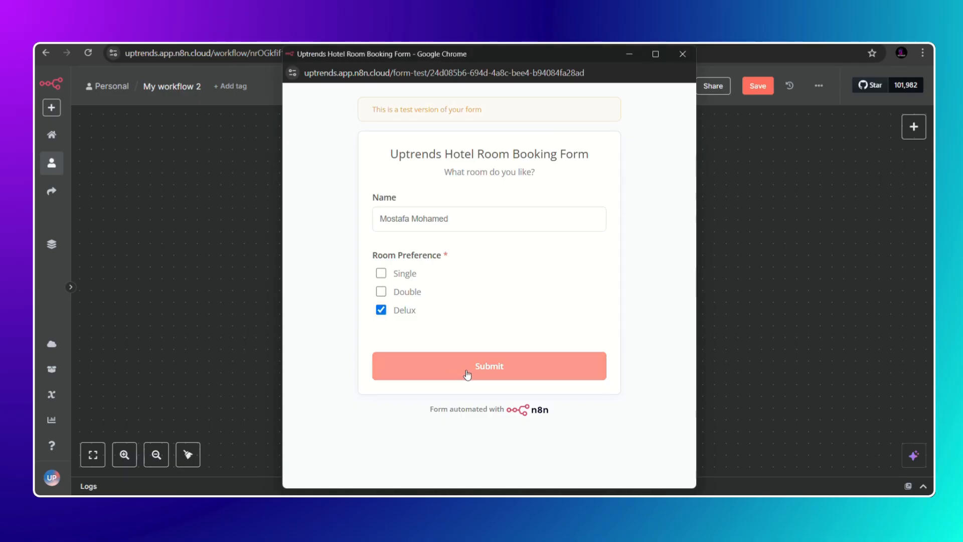
pyautogui.click(468, 374)
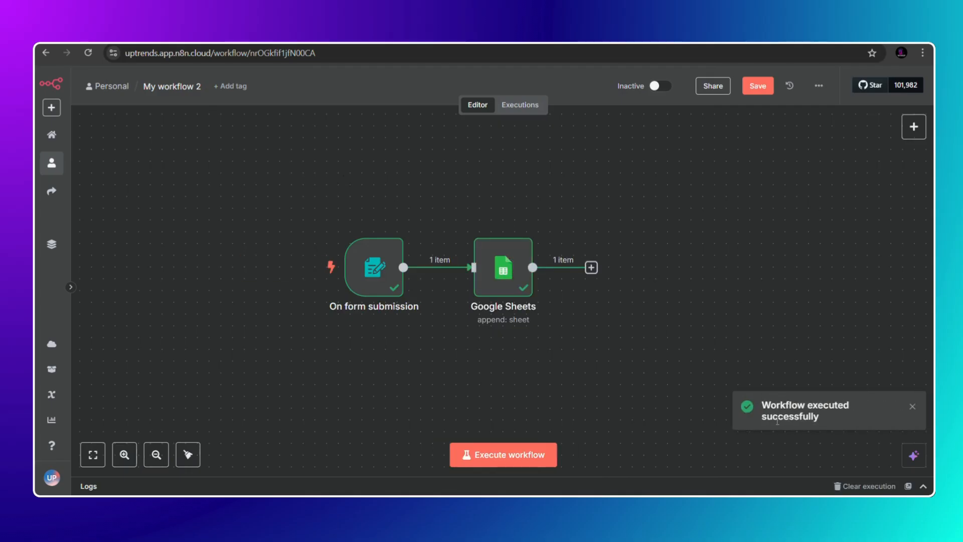
# Switch to the n8n Workflow Sheet in Google Sheets and check the row appended from the form
pyautogui.click(311, 45)
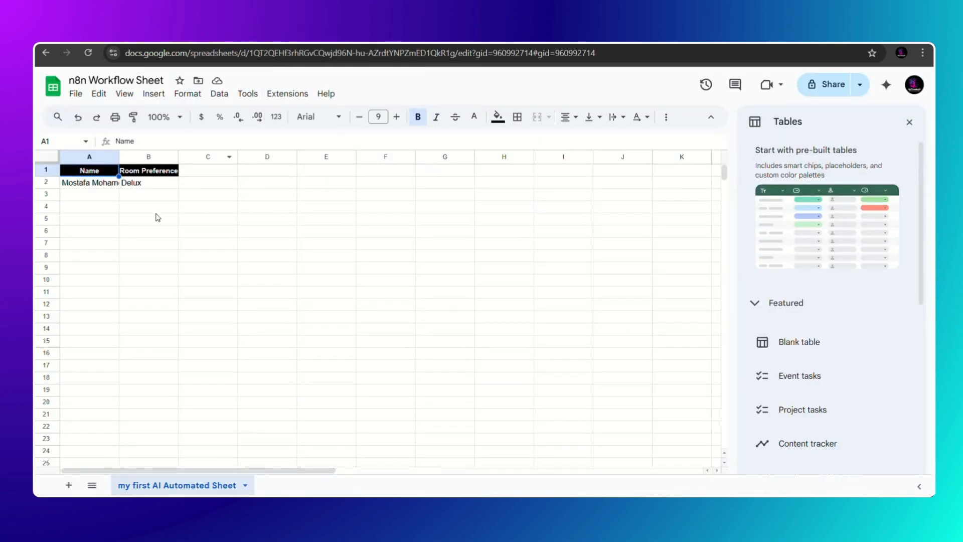
pyautogui.click(157, 217)
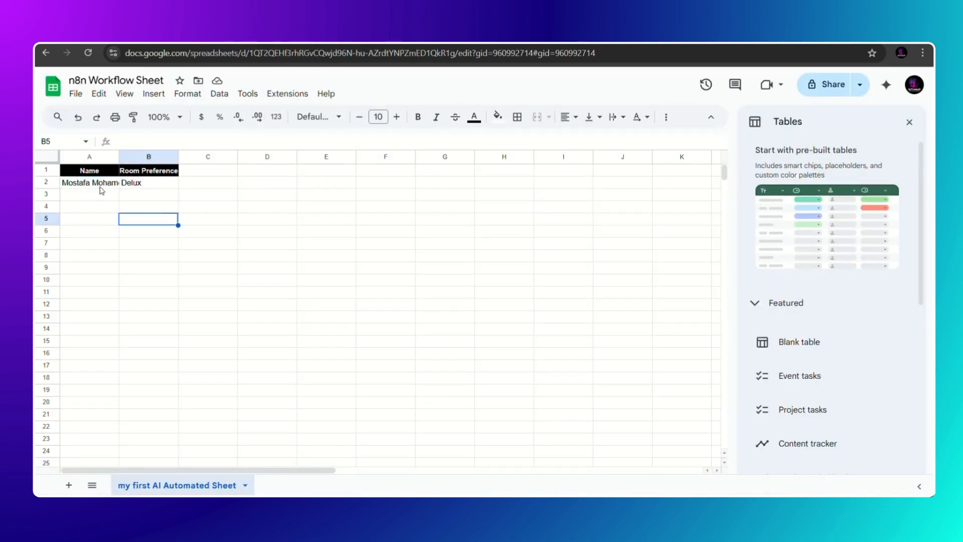